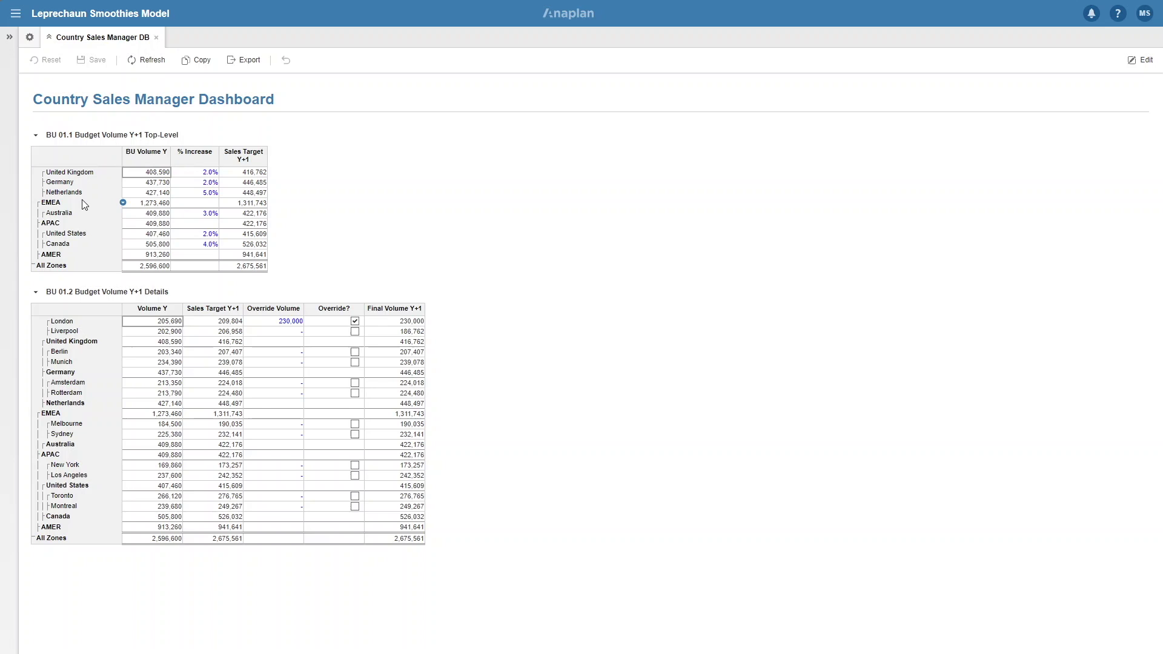
Set the Netherlands % Increase to 2.0%.
click(209, 194)
text(2)
key(Return)
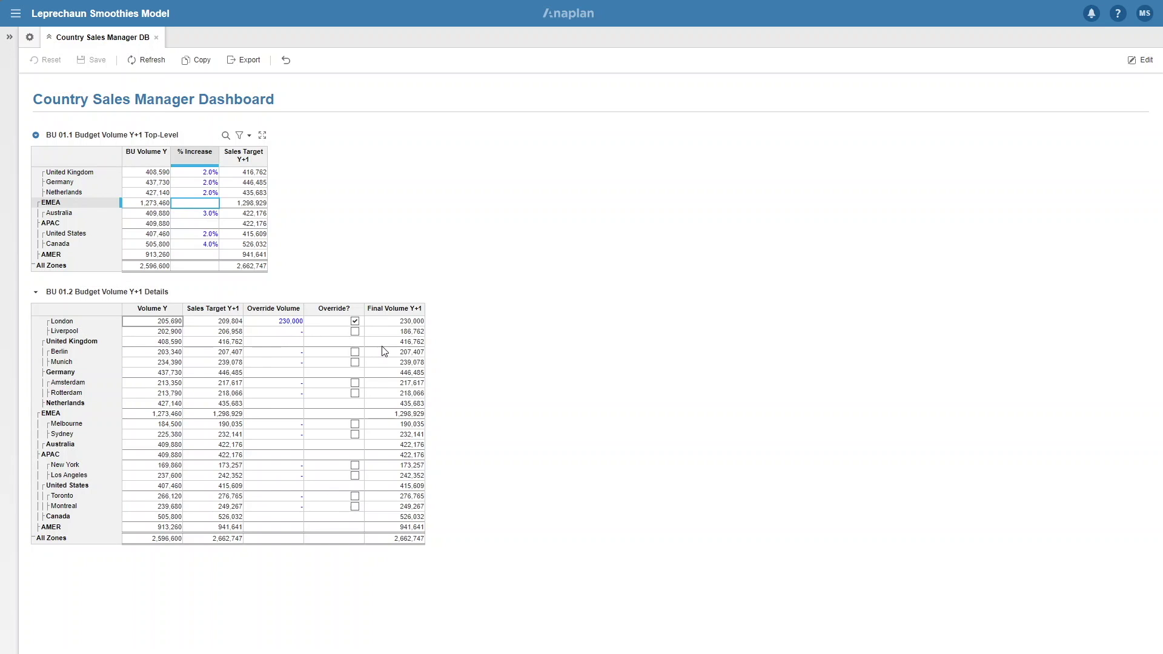
Clear and reapply London's Override? flag so its volume override stays in place.
click(355, 322)
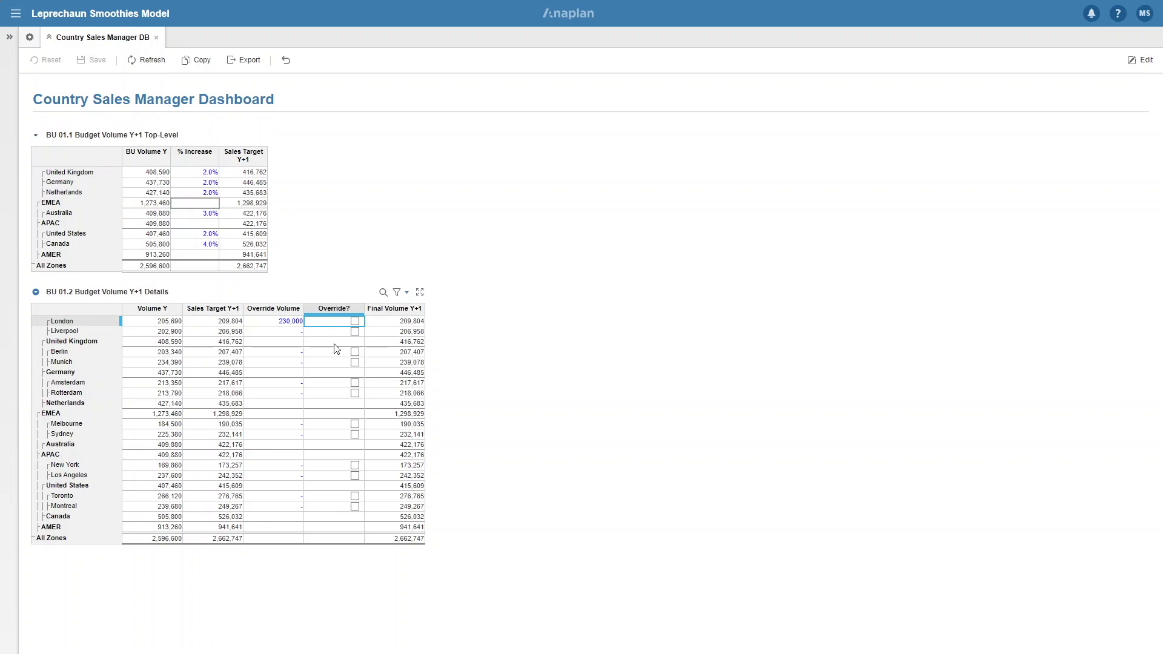
click(355, 322)
click(505, 362)
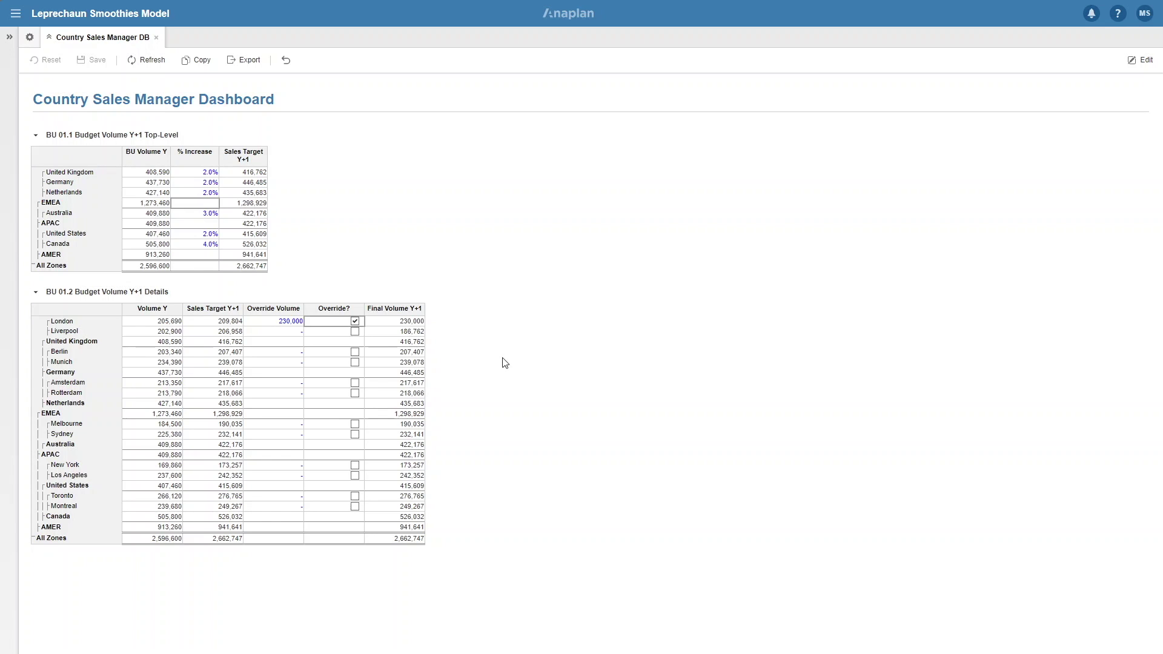
Open DA 01 BU Modules and review its Lock?, Access Read? and Access Write? line items.
click(30, 38)
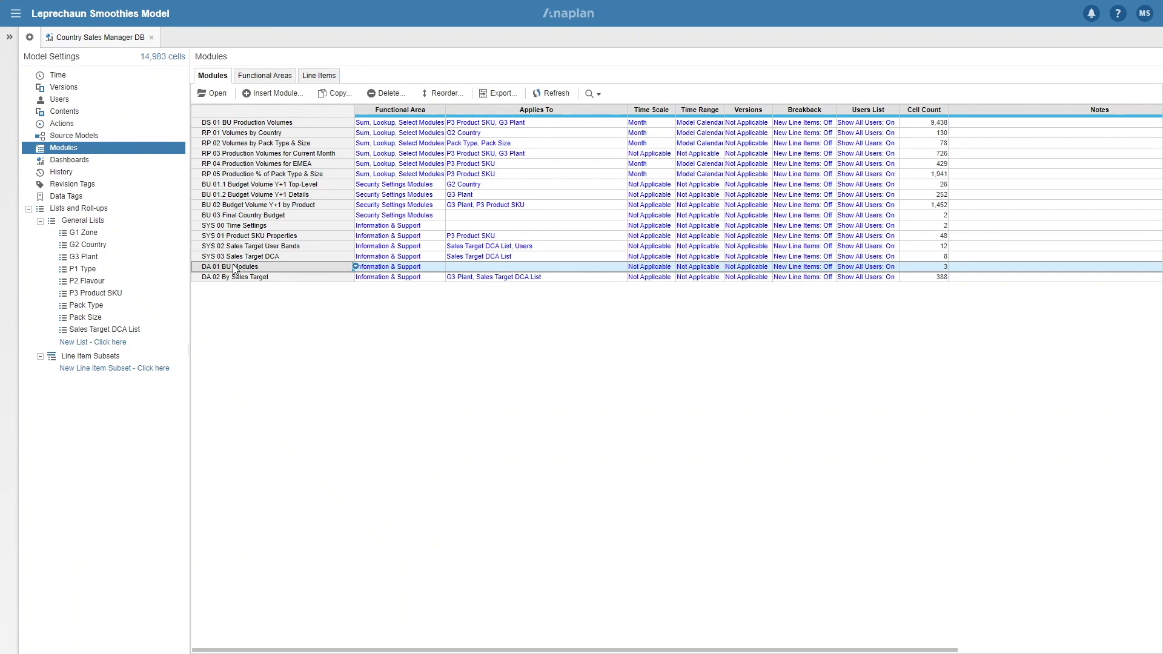
click(209, 94)
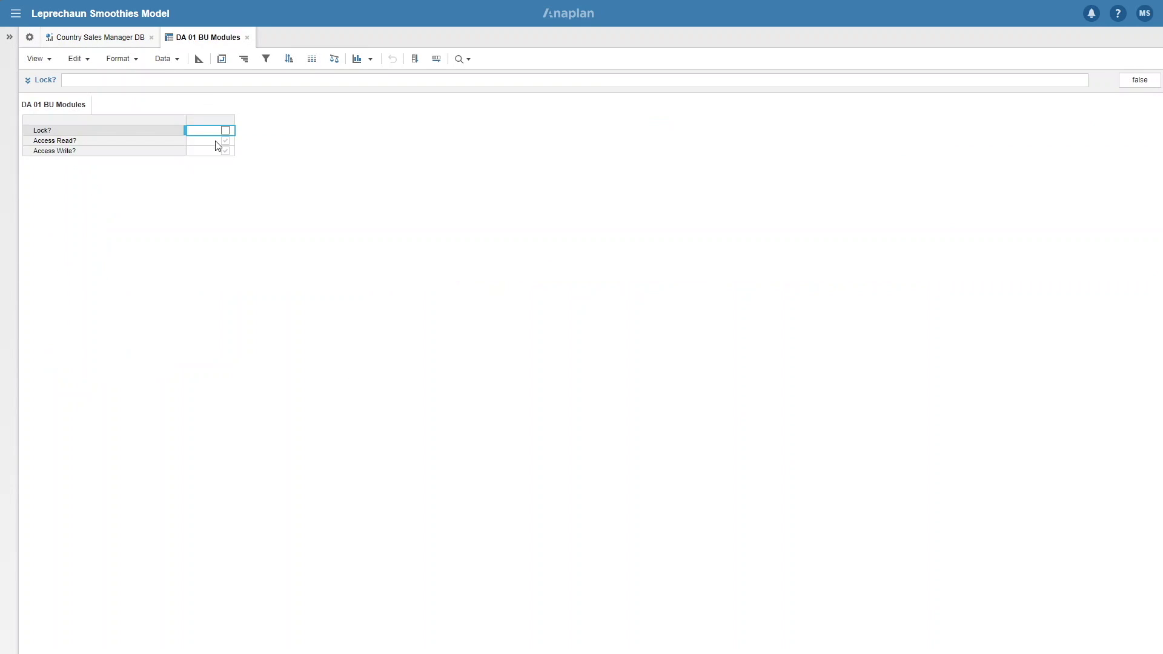
click(225, 132)
click(225, 131)
click(148, 143)
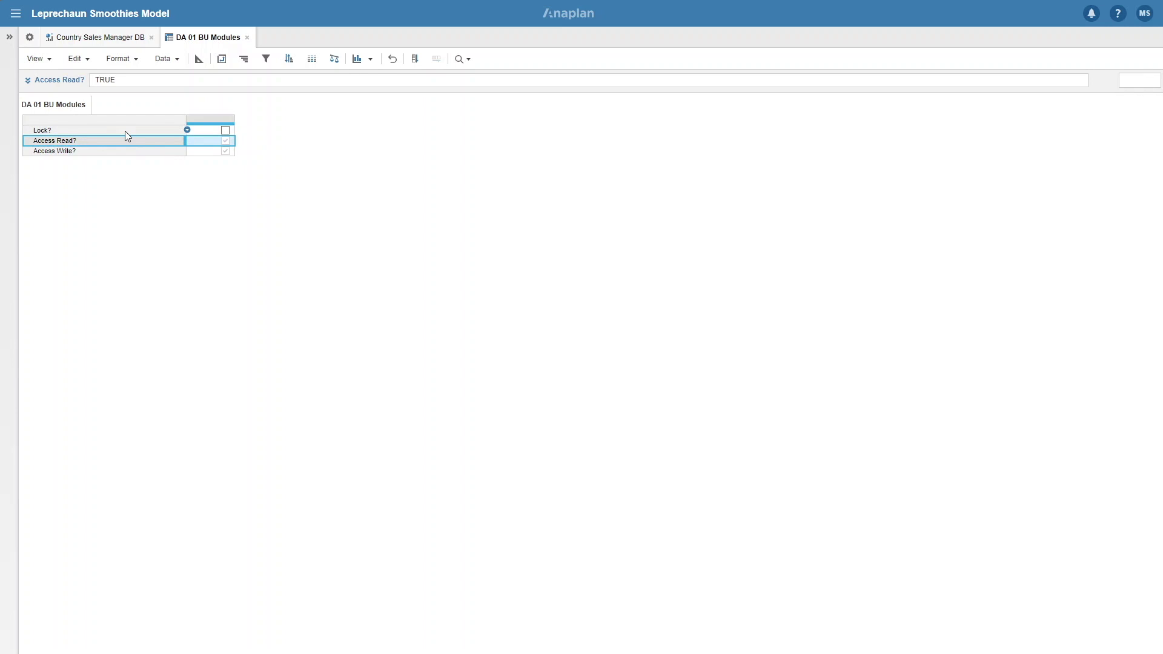
click(109, 151)
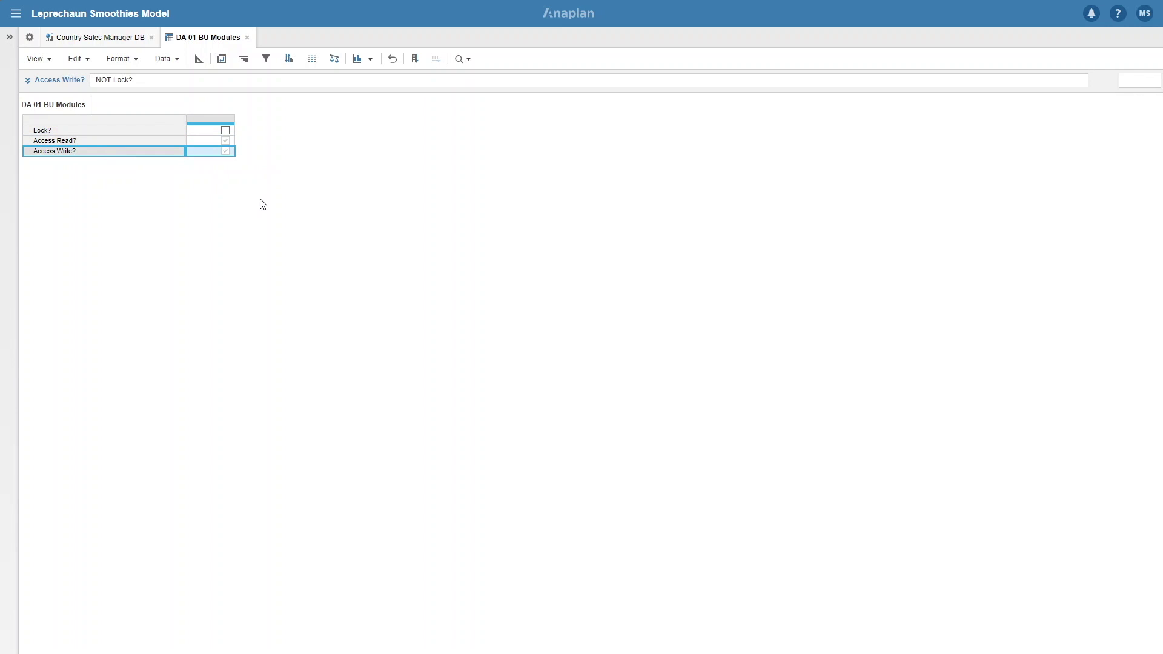
Publish the module to Country Sales Manager DB, place it beside the Top-Level grid, and save.
click(43, 60)
mouse_move(118, 220)
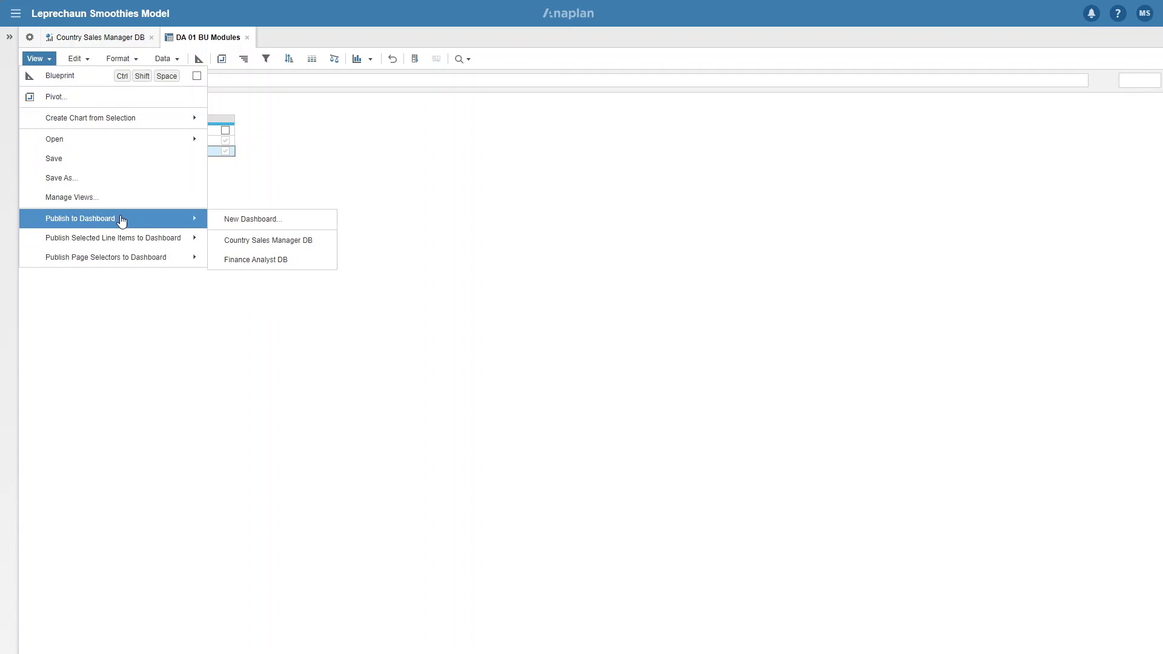
click(271, 240)
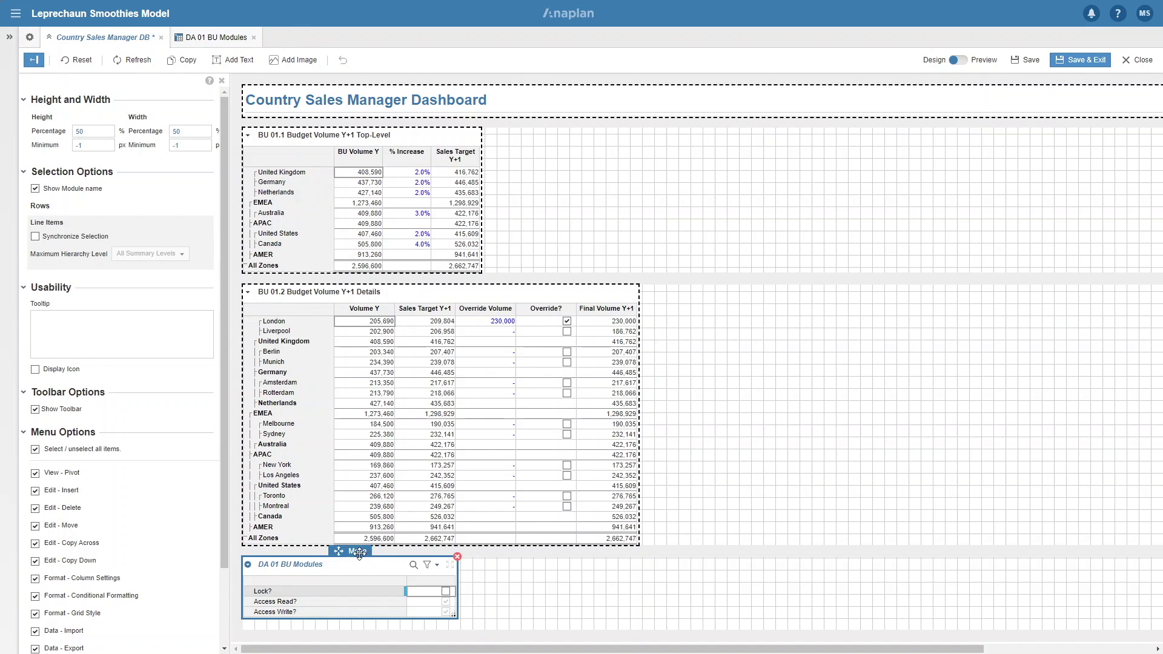
drag(357, 551, 591, 126)
click(1082, 59)
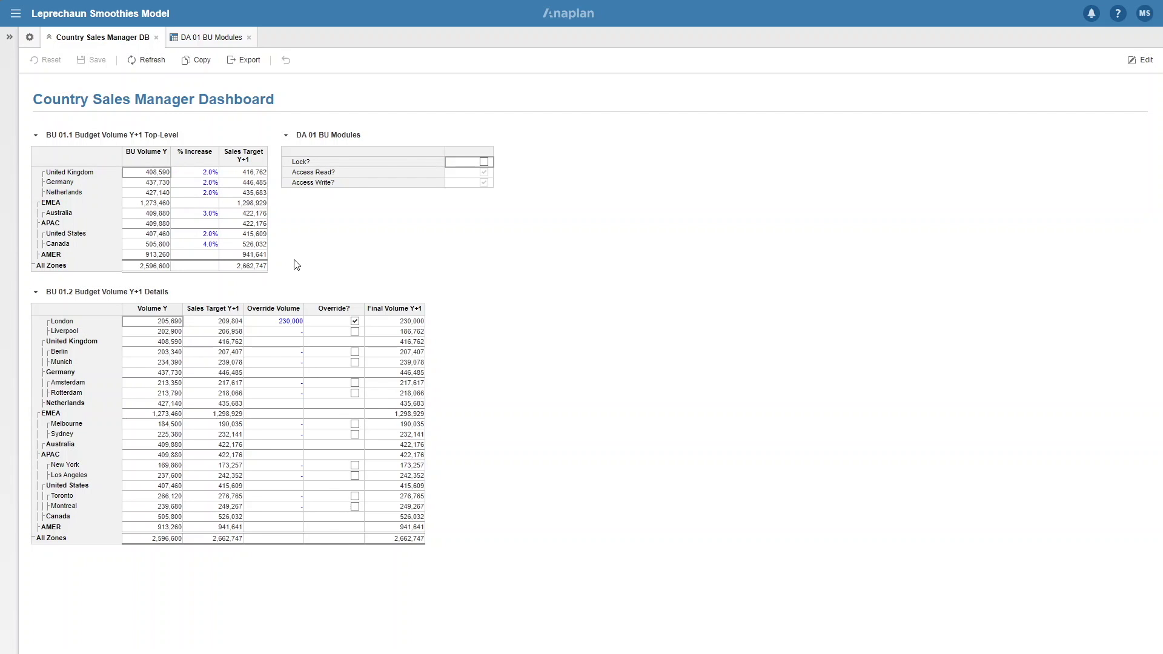
Open the Top-Level grid's source module in Blueprint and scroll to its access driver columns.
click(36, 134)
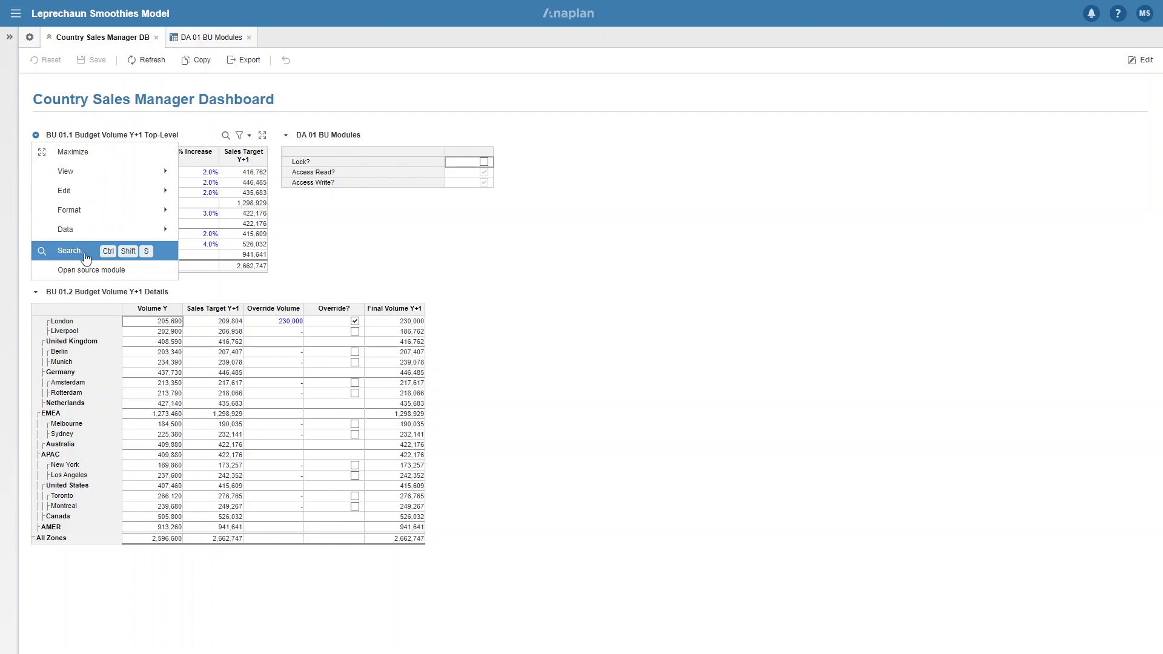
click(99, 272)
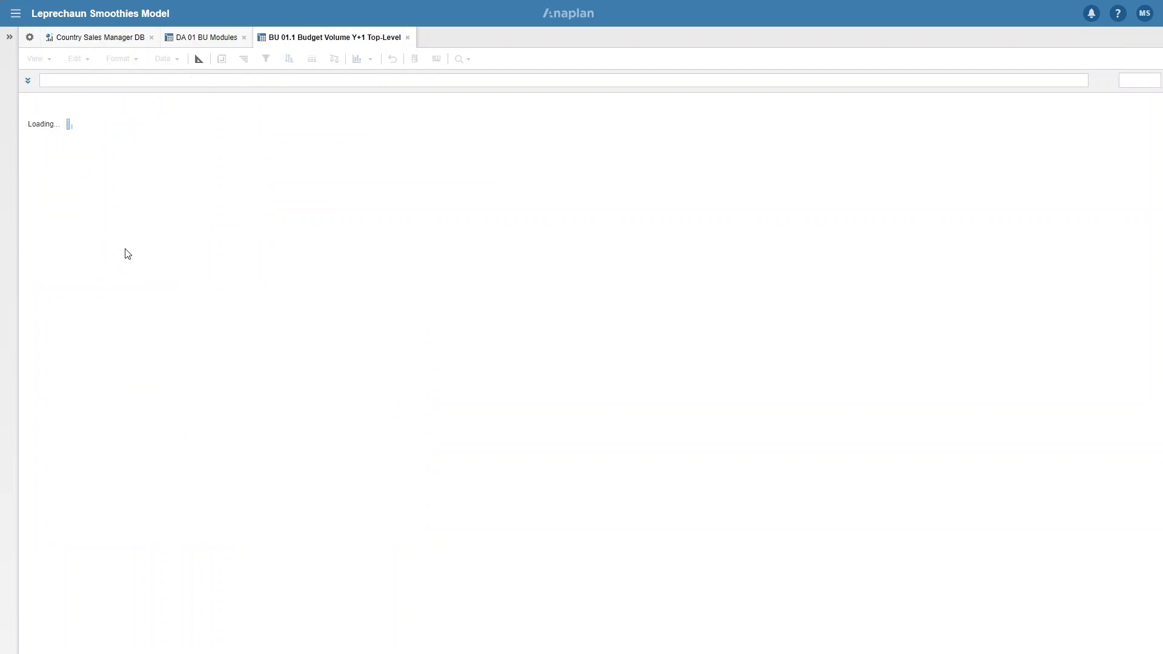
click(198, 59)
scroll(736, 158, right, 5)
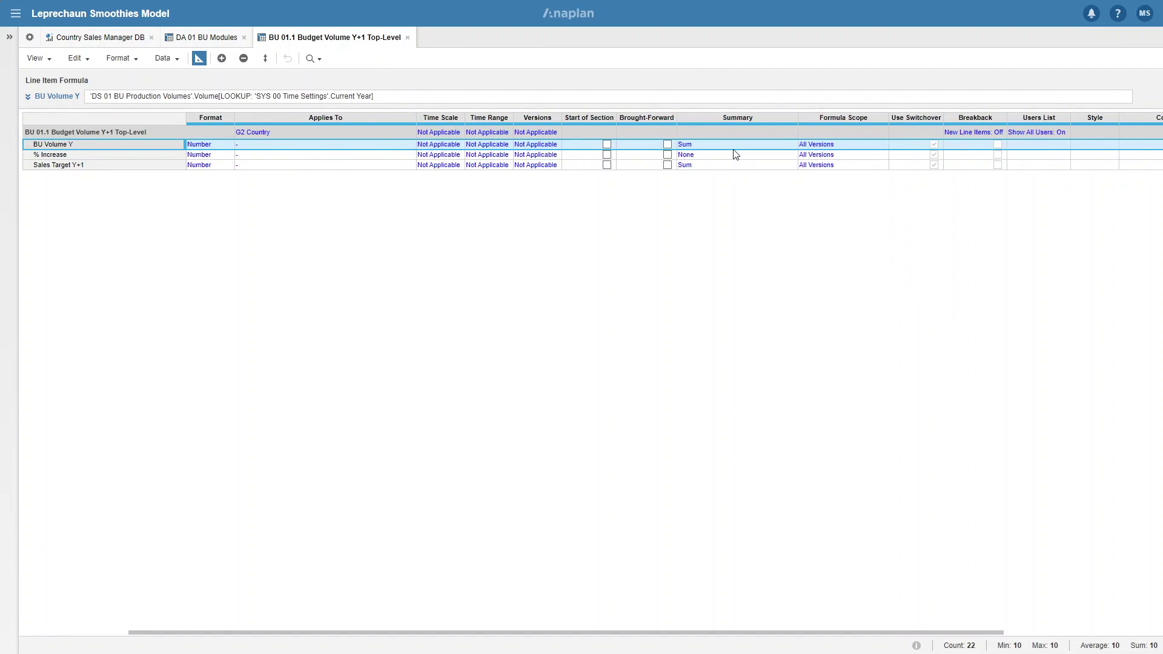
scroll(735, 155, right, 1)
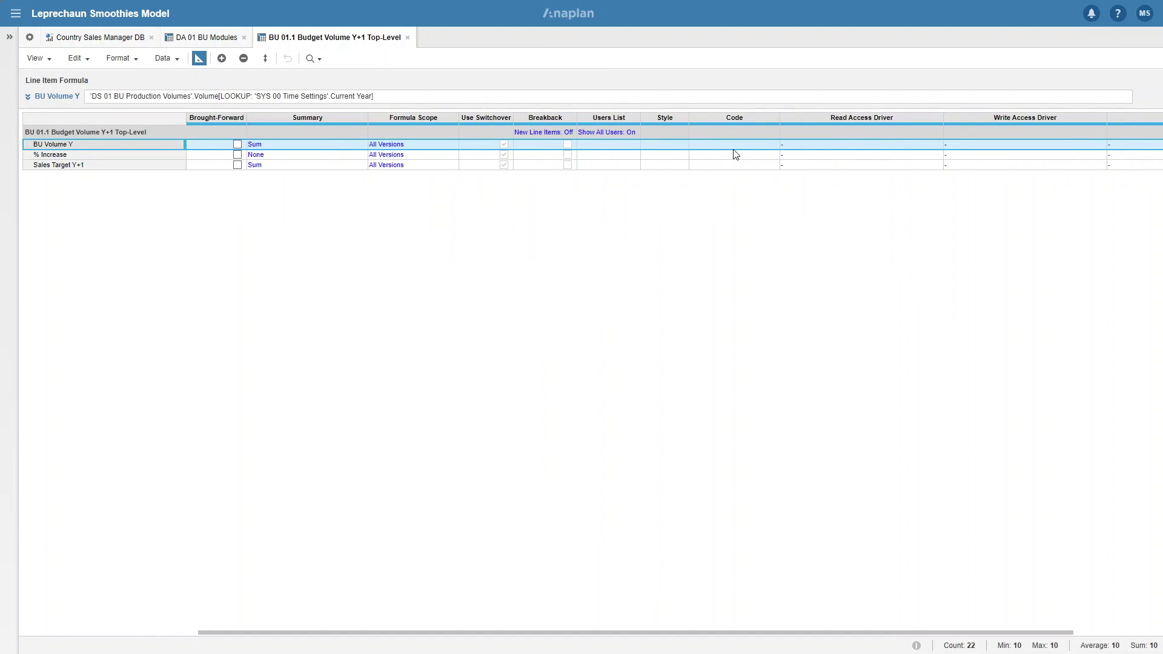
click(887, 133)
click(1010, 135)
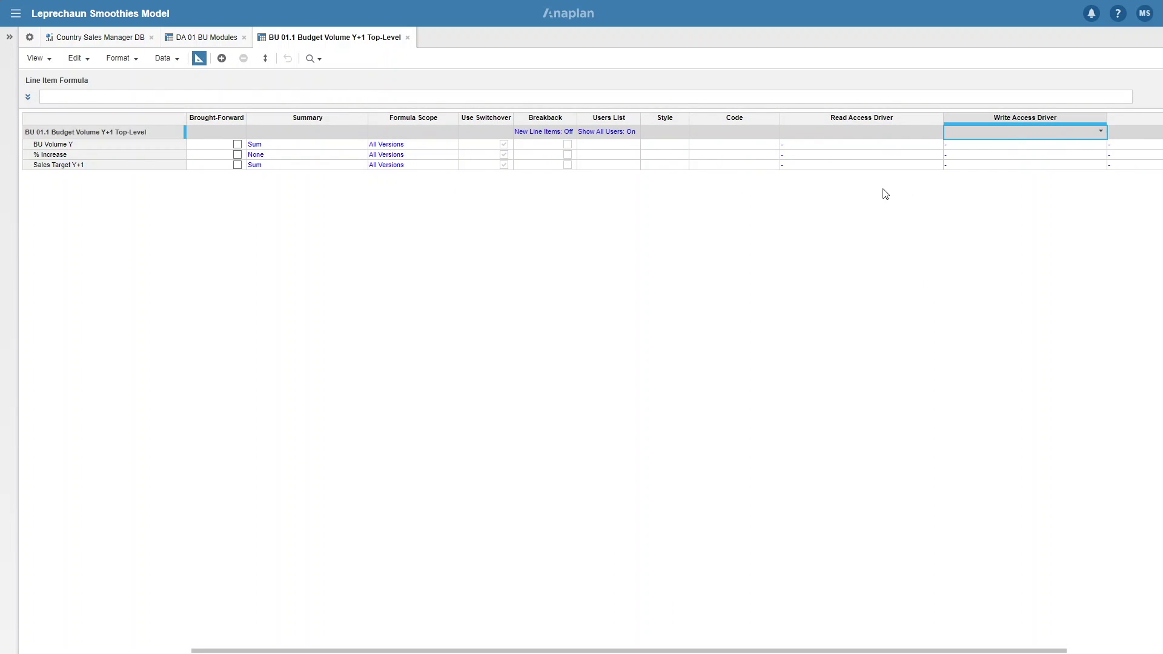
scroll(884, 193, right, 3)
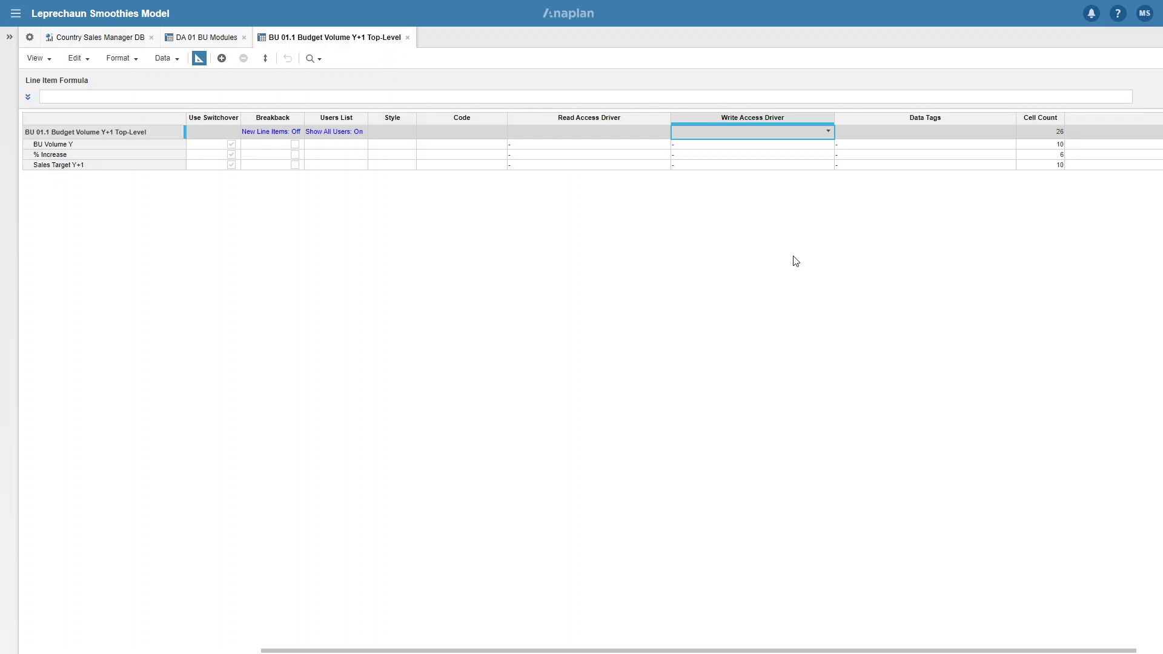
Set % Increase's Write Access Driver to 'DA 01 BU Modules'.Access Write? and return to the dashboard.
click(825, 155)
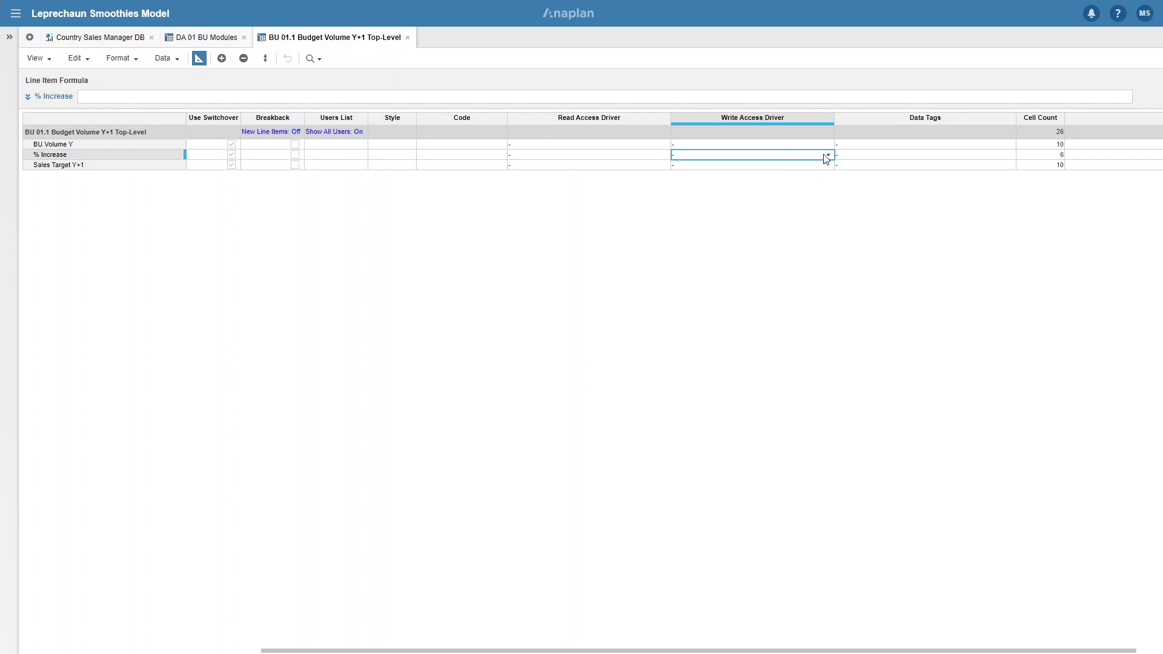
click(830, 156)
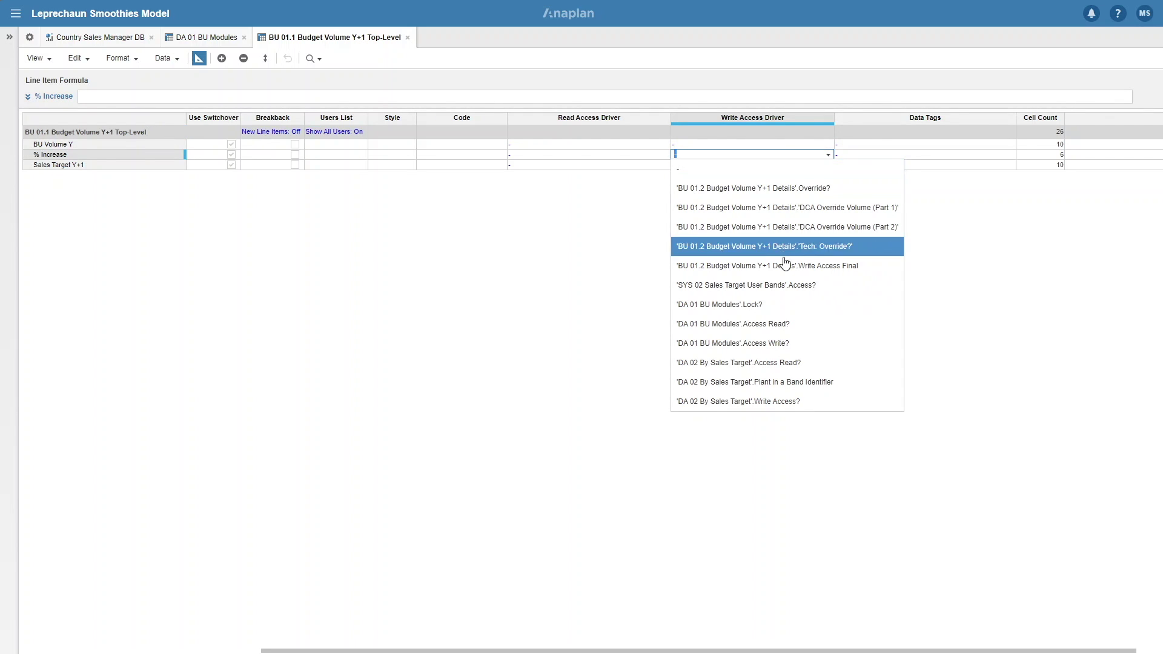
click(785, 343)
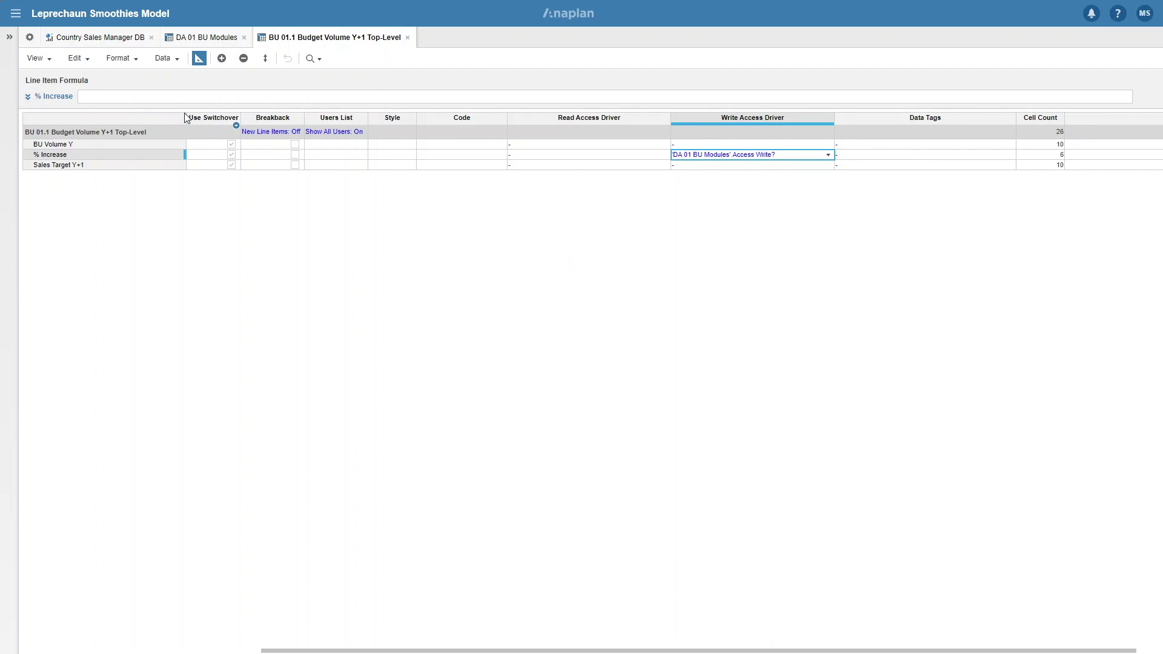
click(125, 39)
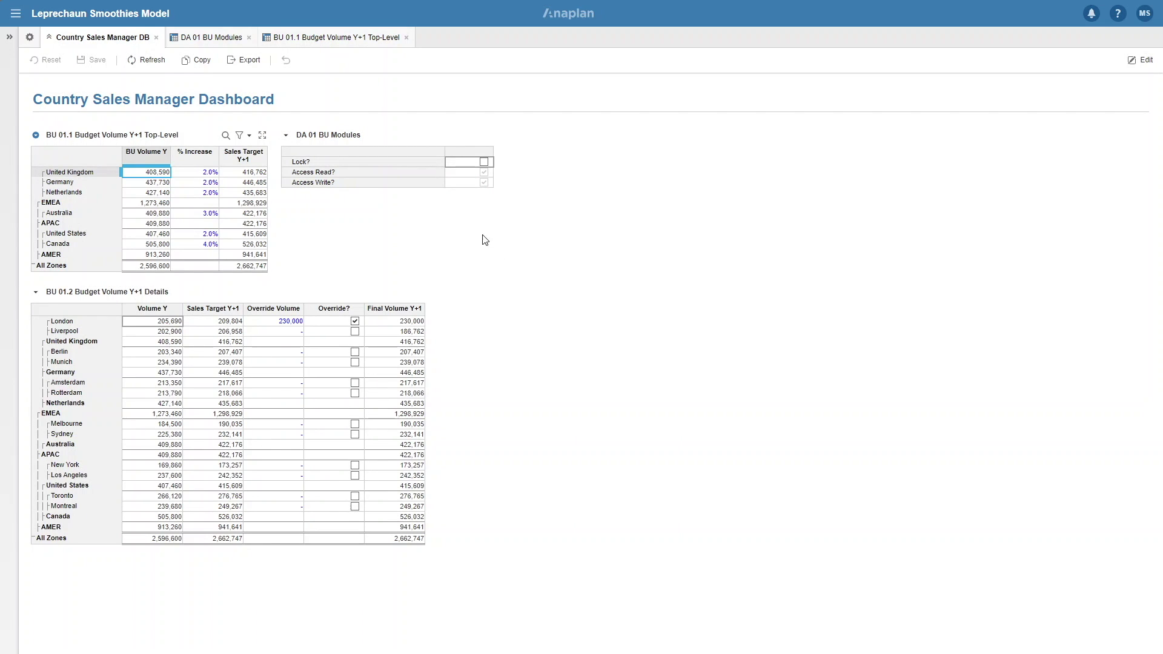
Tick Lock? on the dashboard, then set % Increase's Read Access Driver to 'DA 01 BU Modules'.Access Read?
click(484, 163)
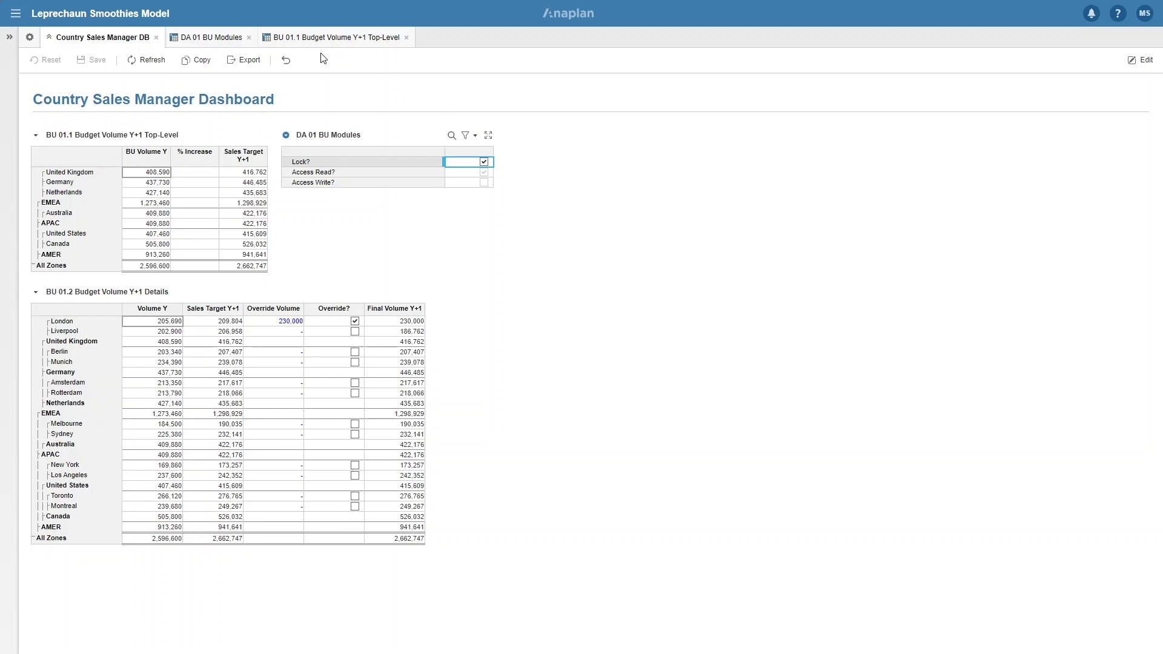
click(281, 38)
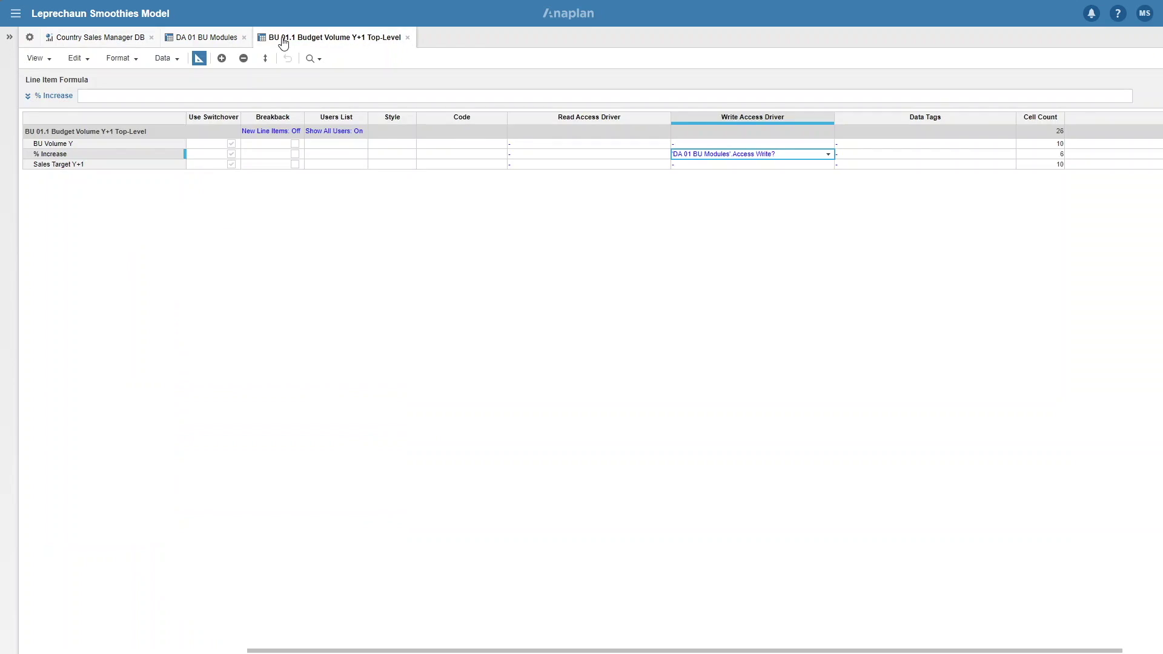
click(631, 156)
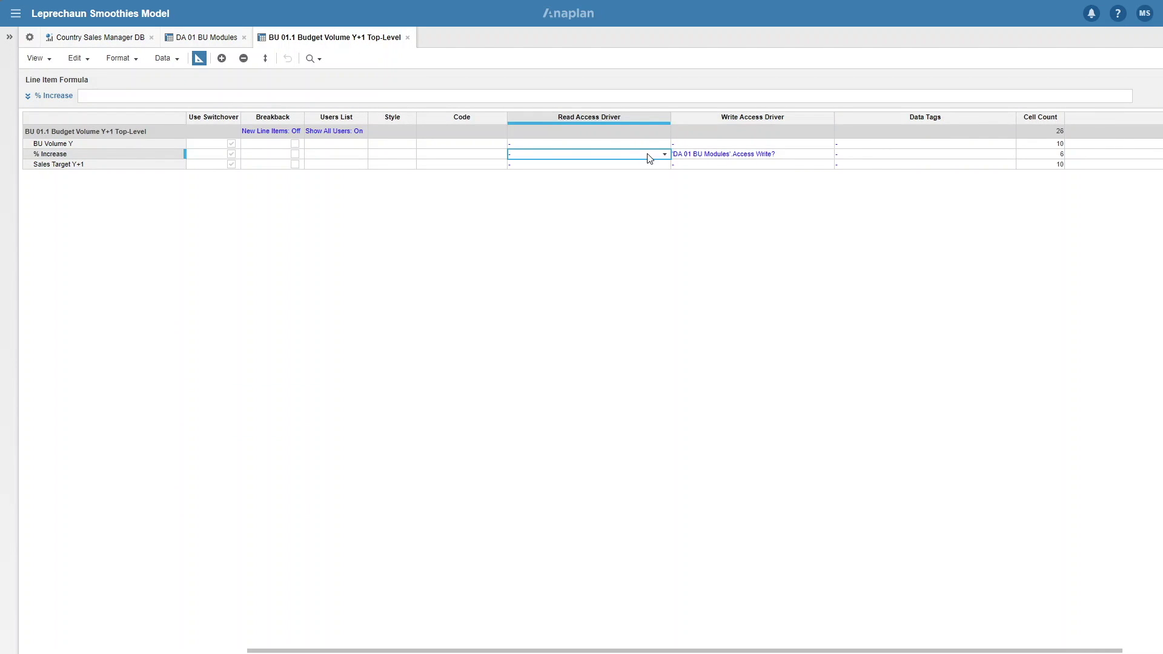
click(665, 155)
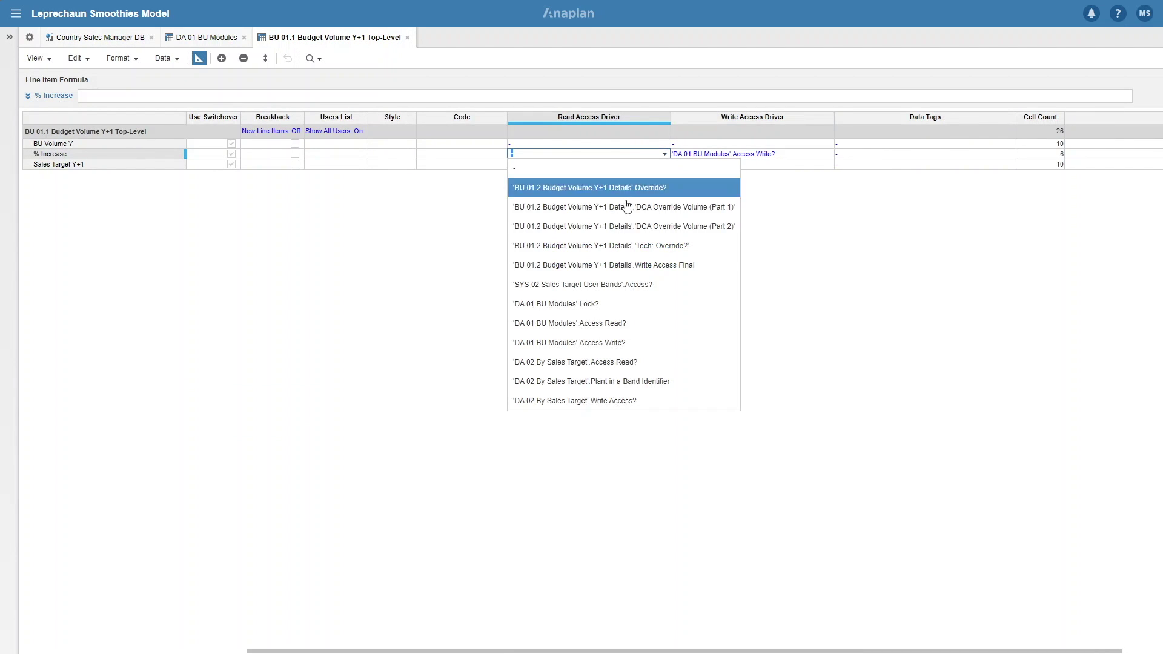
click(605, 324)
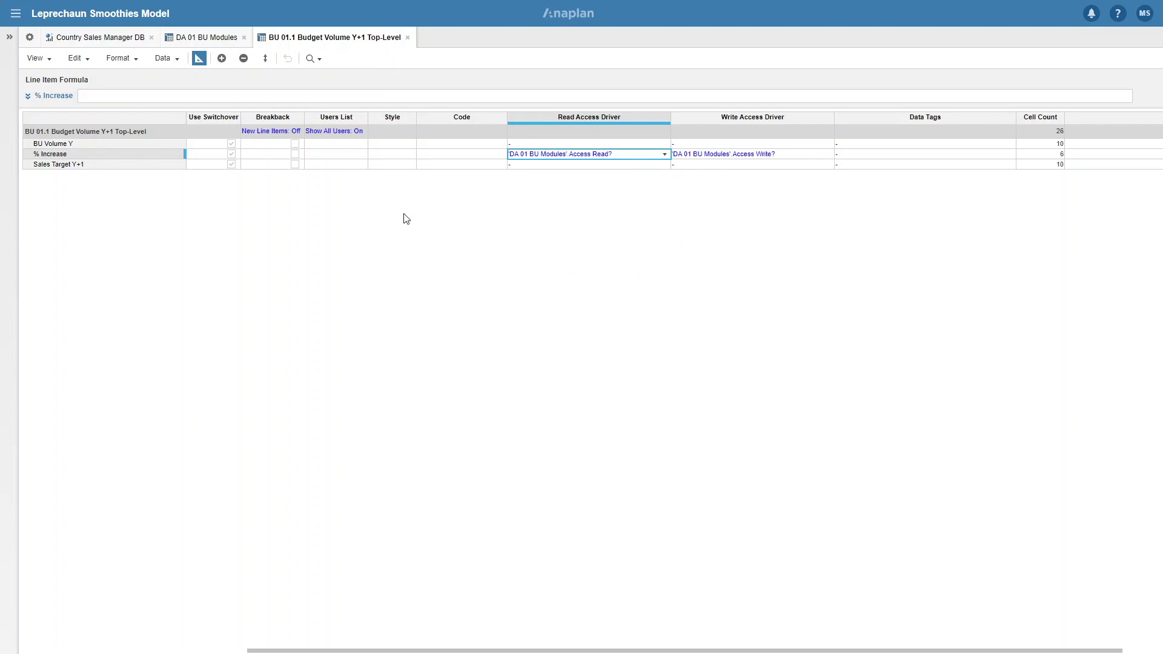
click(114, 40)
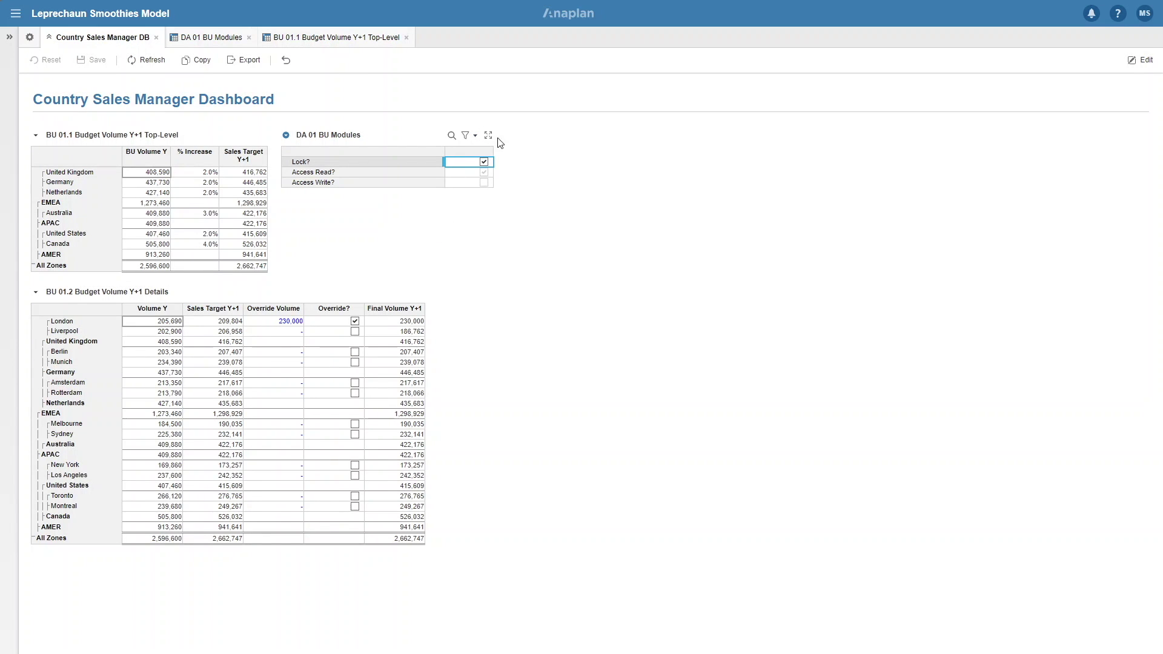
Untick Lock? to confirm % Increase is editable, then tick it again to make it read-only.
click(484, 162)
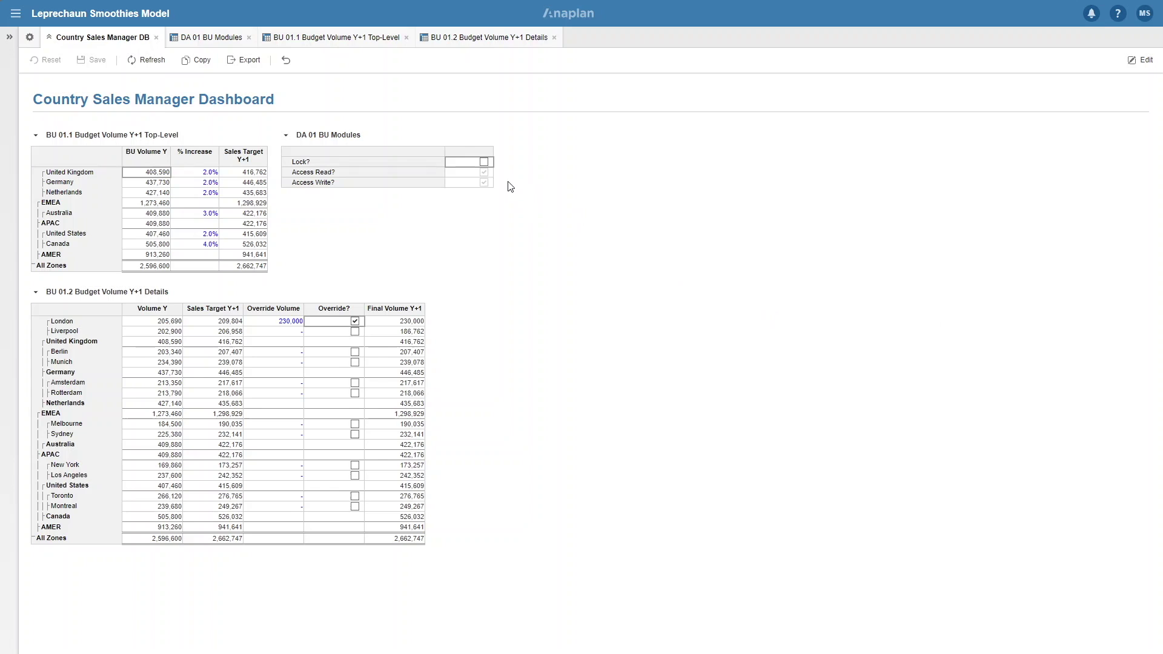
click(485, 162)
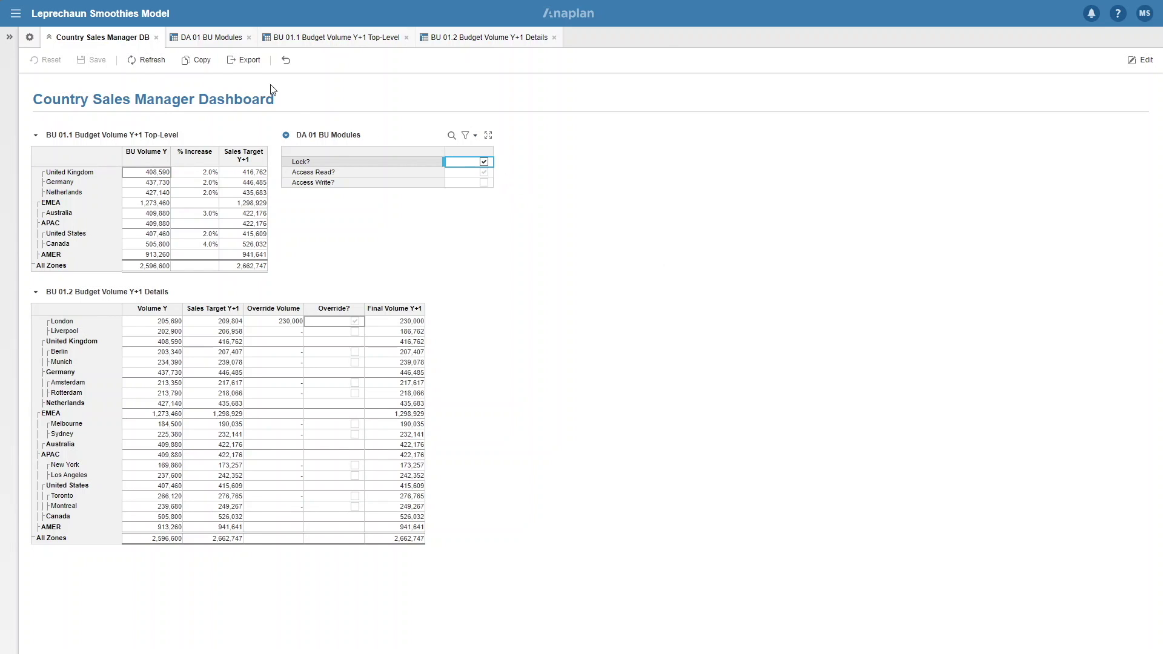
In DA 01 BU Modules' Blueprint, set Applies To to G2 Country, then go back to the dashboard.
click(212, 39)
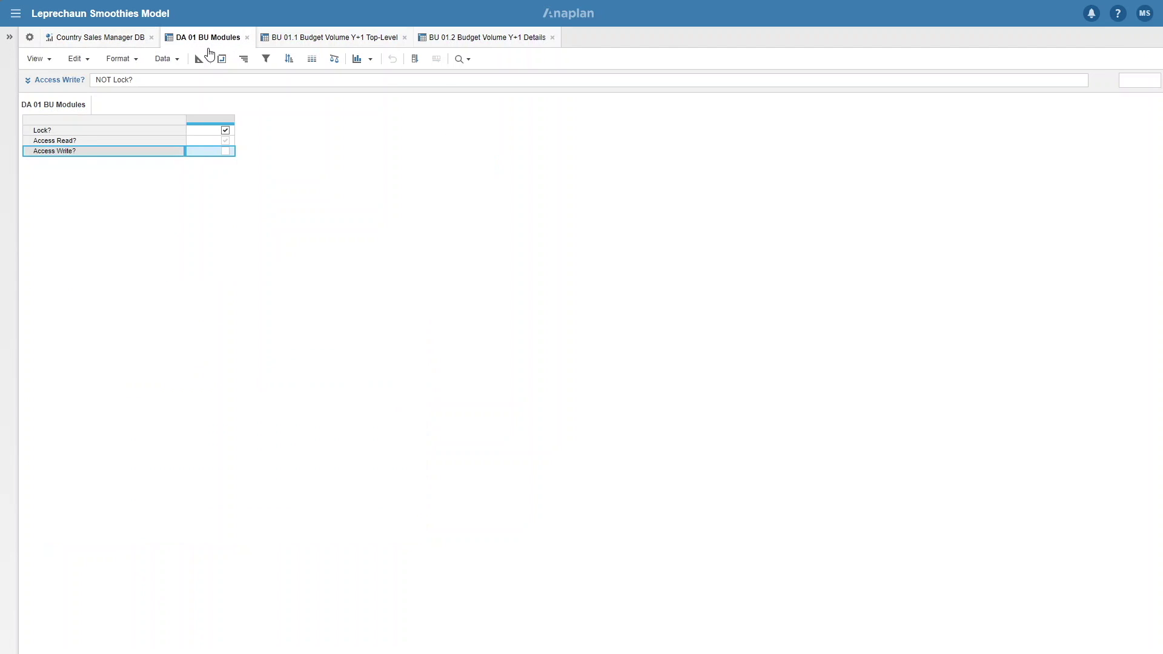
click(204, 59)
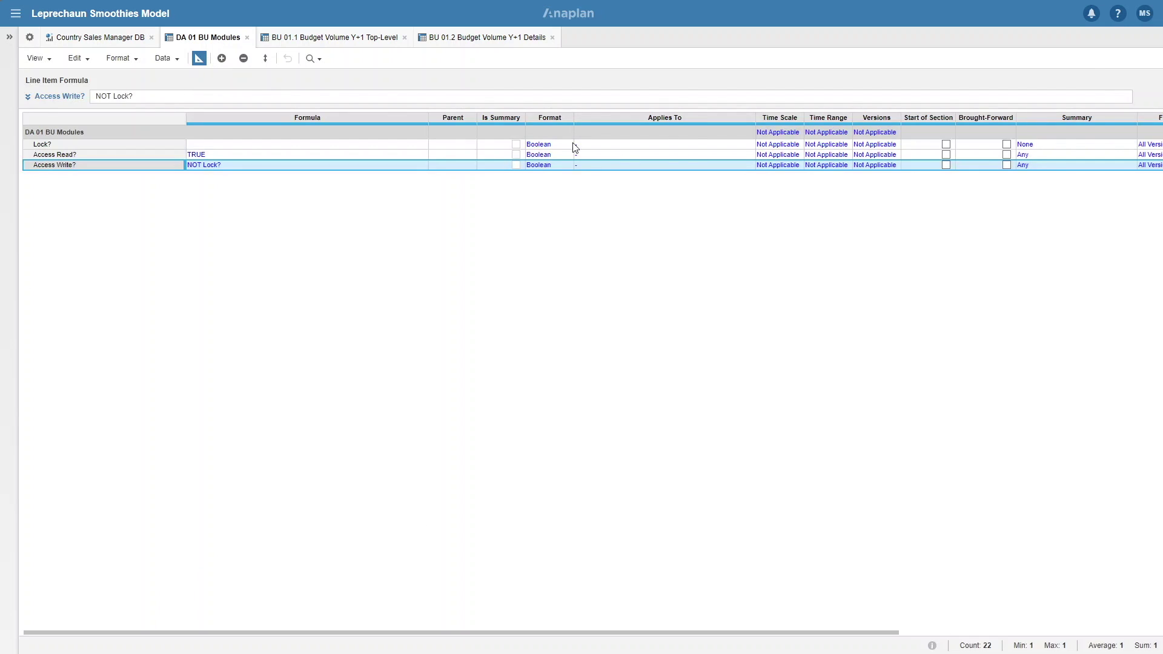
click(702, 138)
click(749, 136)
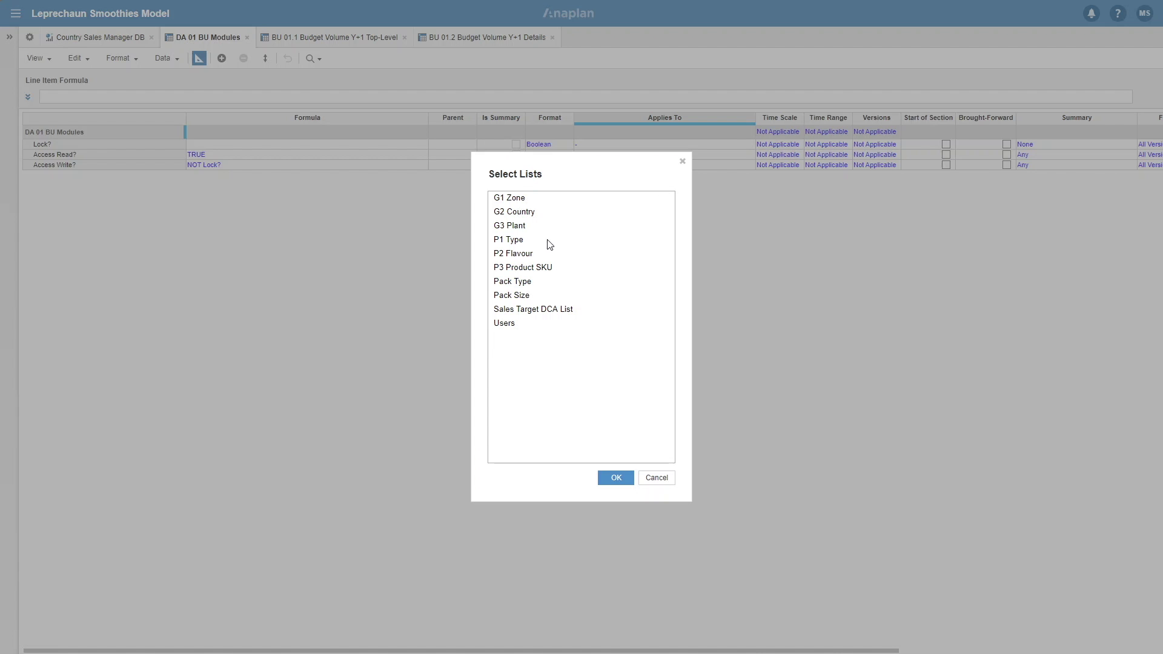
click(514, 215)
click(616, 478)
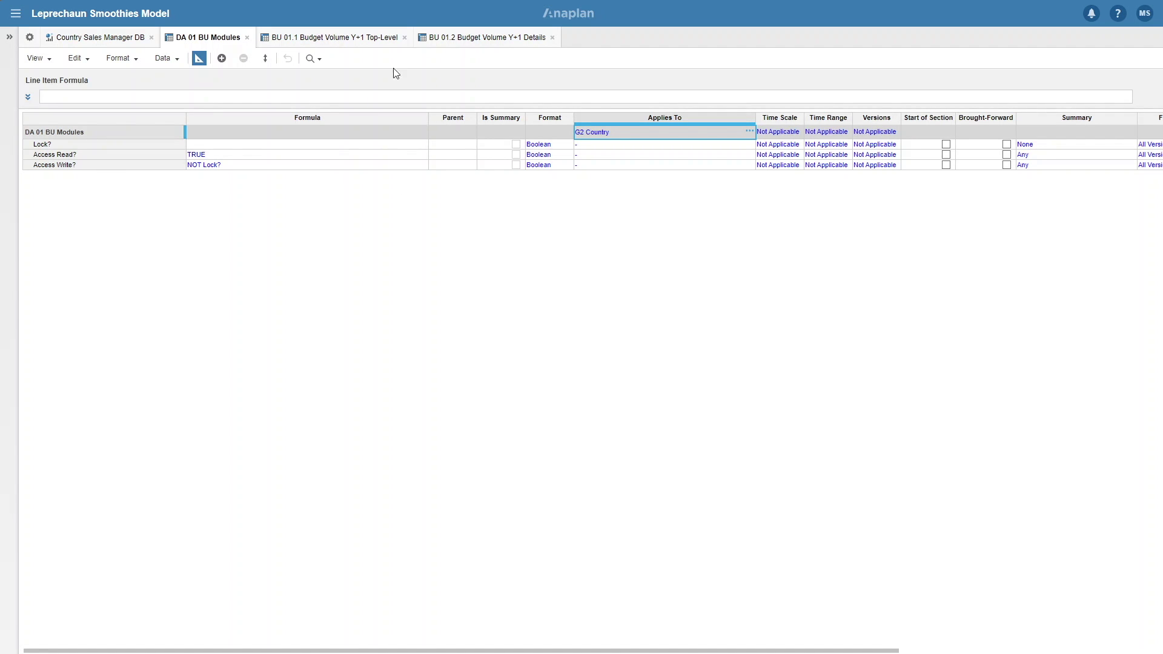
click(128, 42)
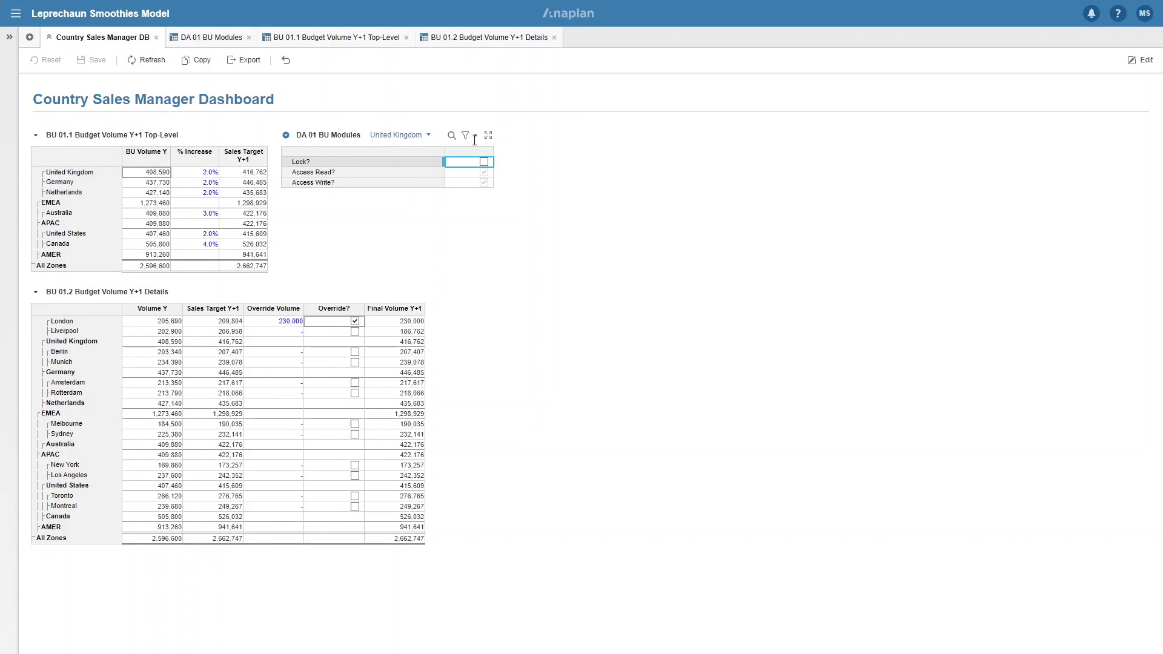
Pivot the BU Modules panel with G2 Country in rows and line items in columns.
click(286, 135)
mouse_move(327, 170)
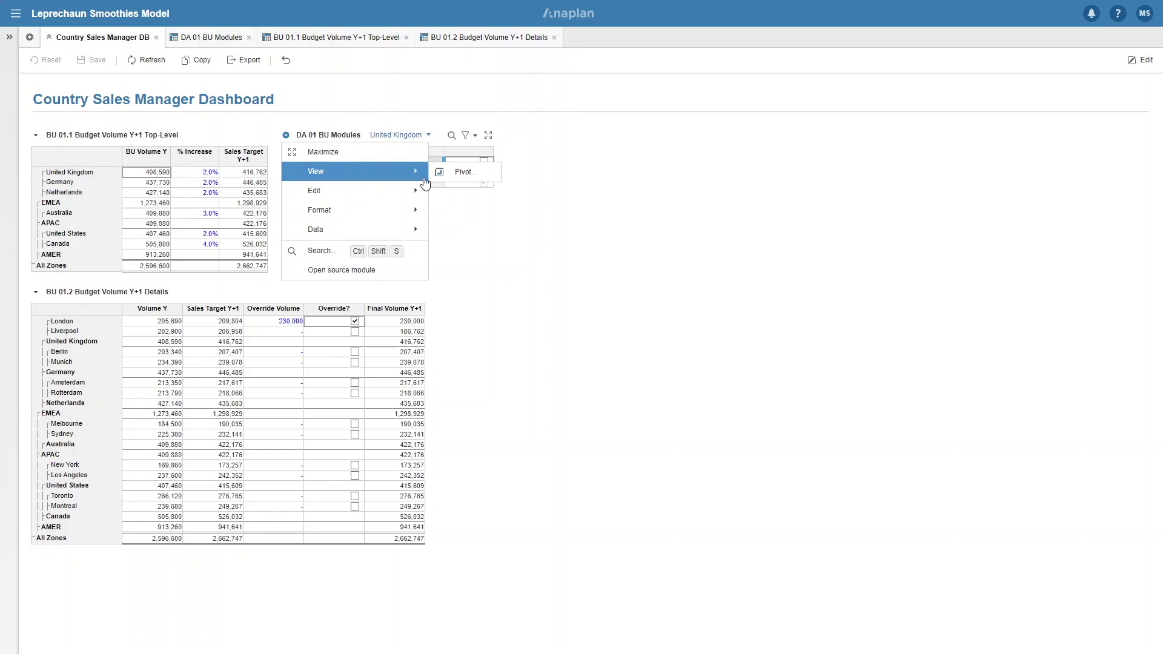
click(452, 172)
drag(502, 213, 631, 288)
click(699, 489)
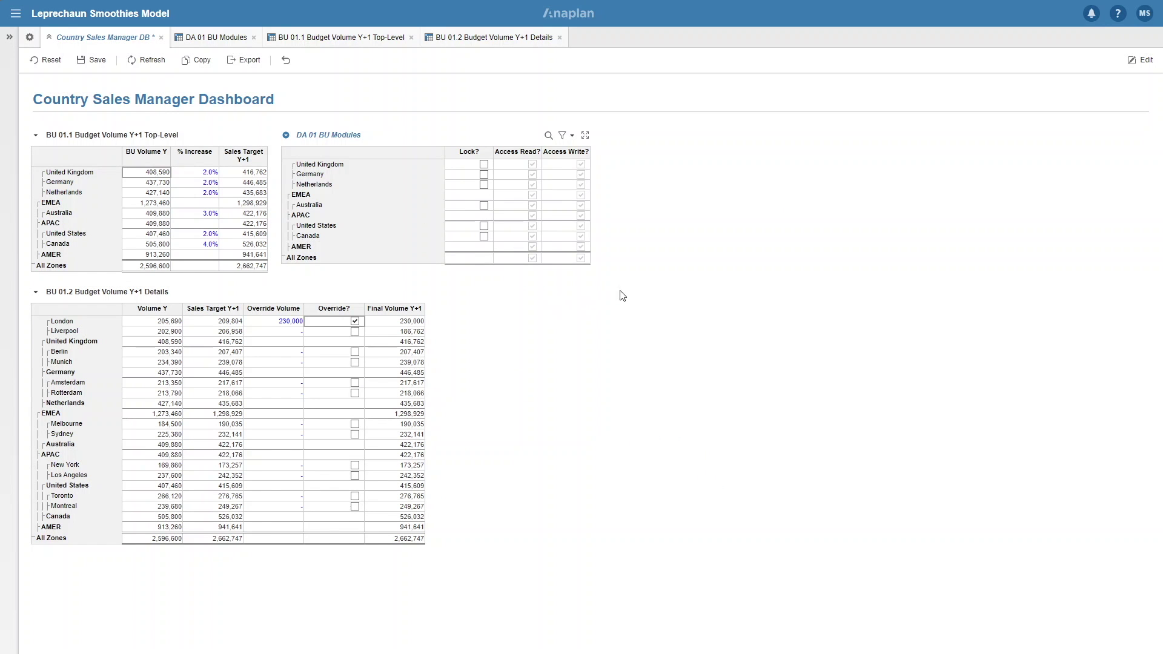
Toggle the Lock? boxes for United Kingdom, Germany and Netherlands.
click(483, 165)
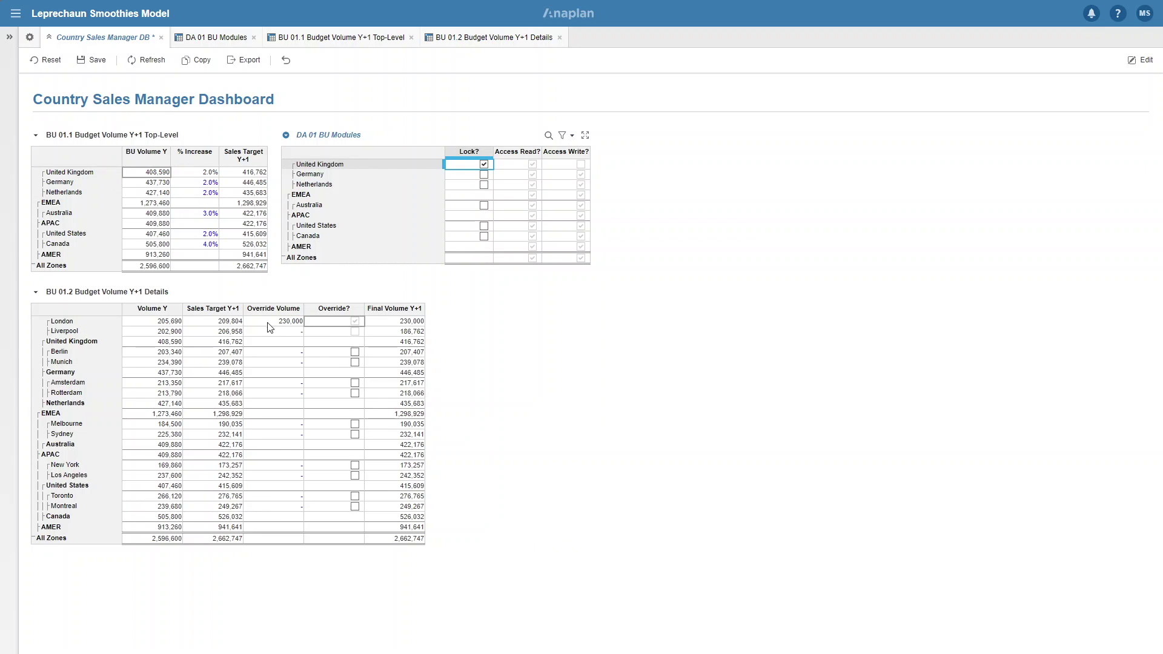
click(484, 175)
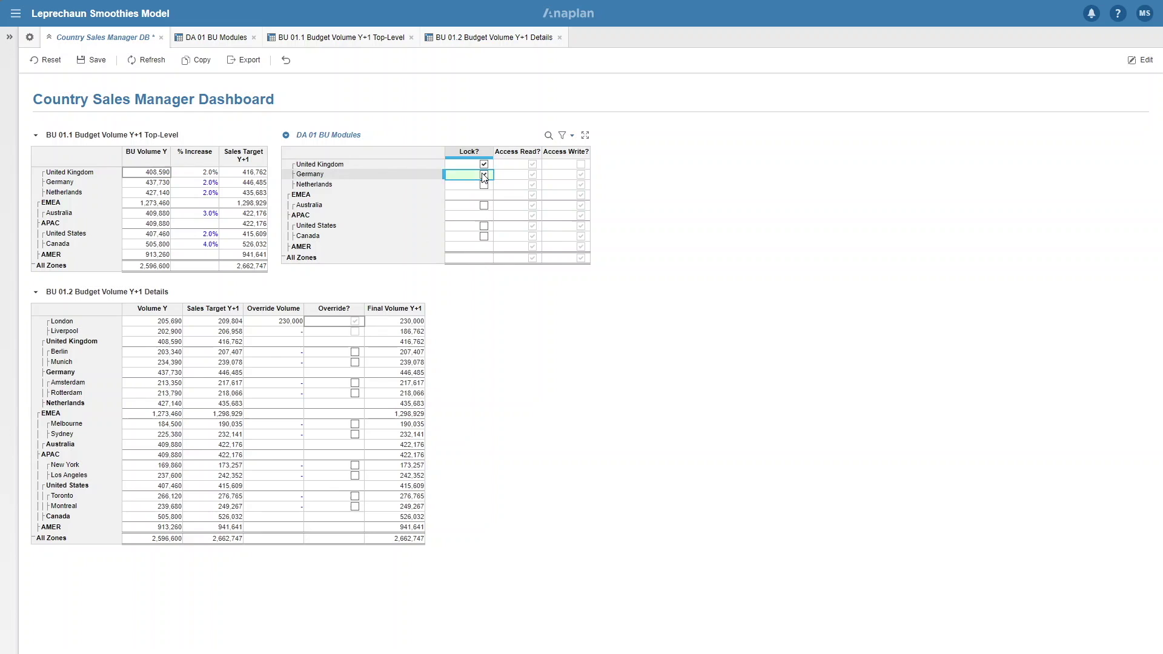
click(485, 186)
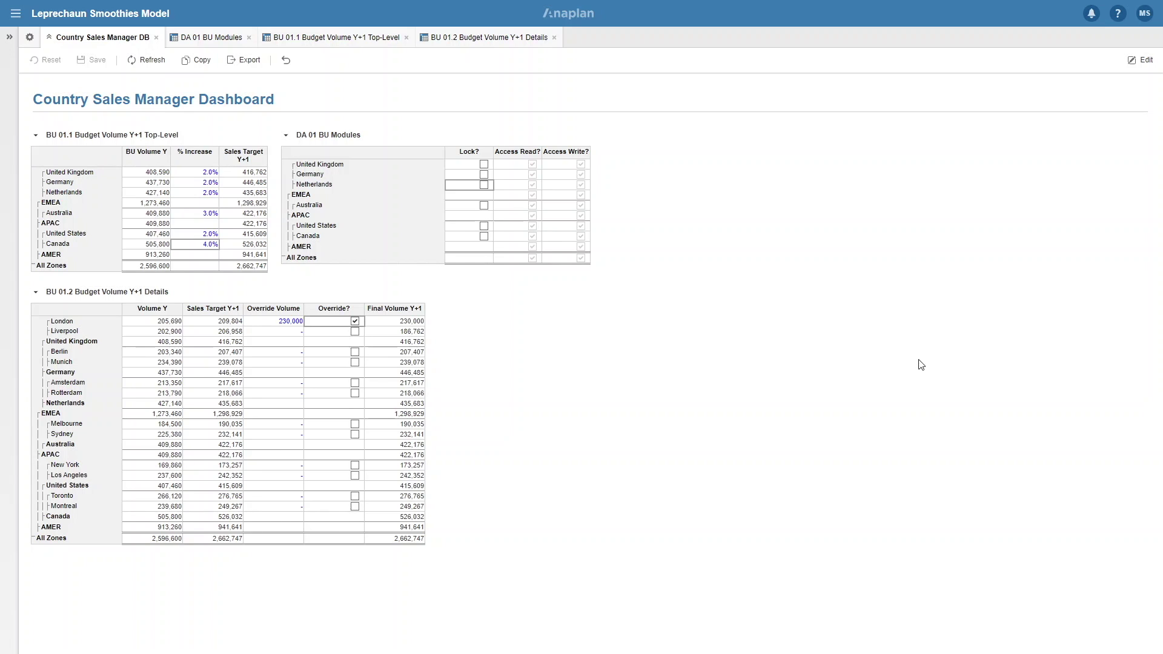
click(355, 322)
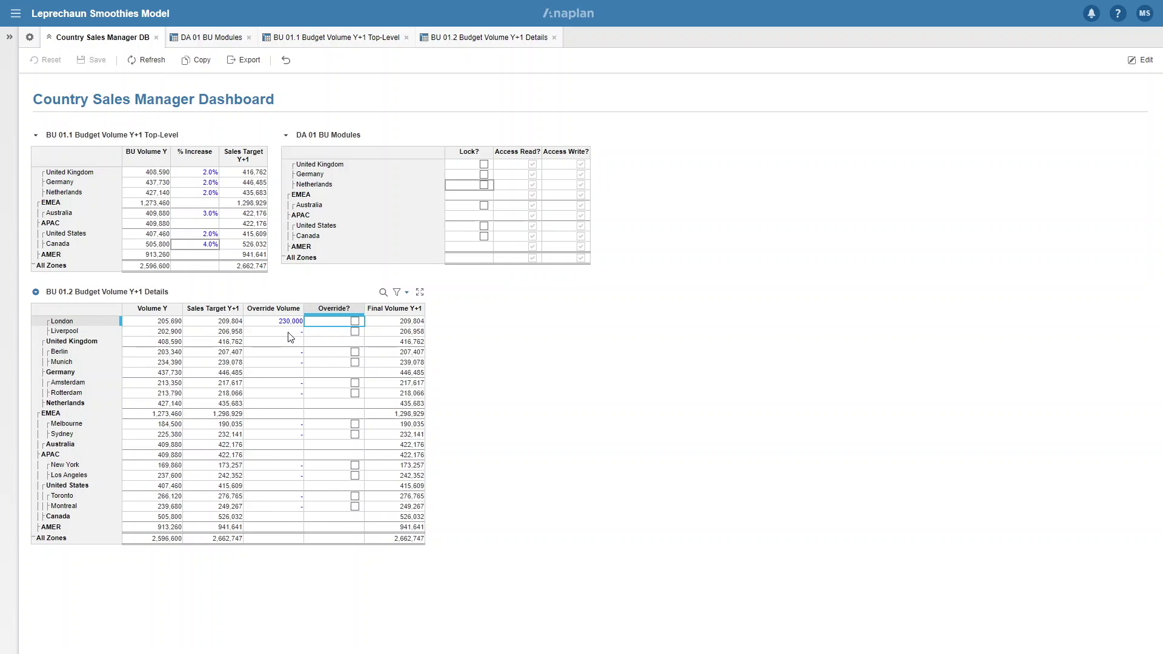
click(355, 322)
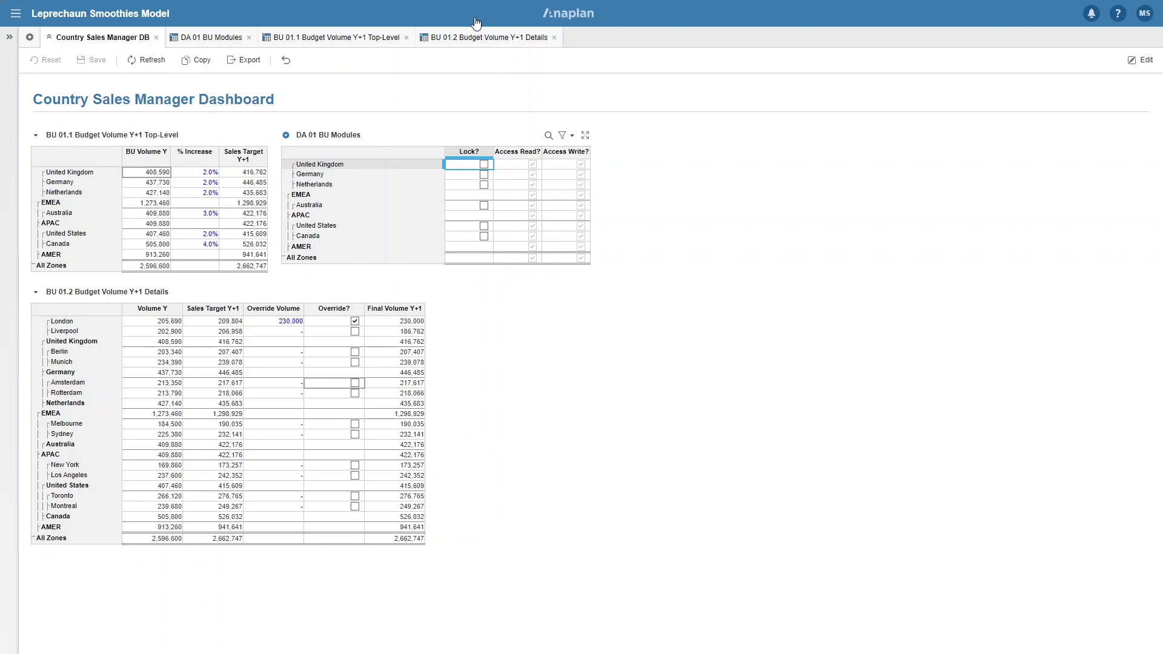
In BU 01.2 Budget Volume Y+1 Details Blueprint, set Override Volume's Read Access Driver to Override?
click(466, 40)
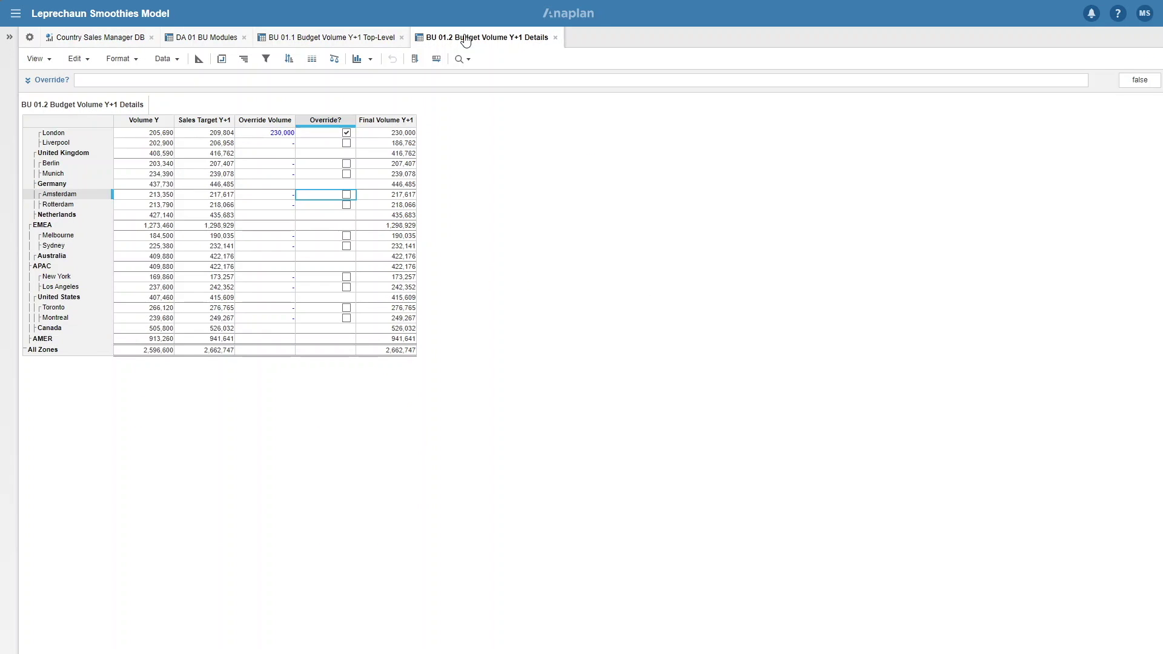
click(198, 59)
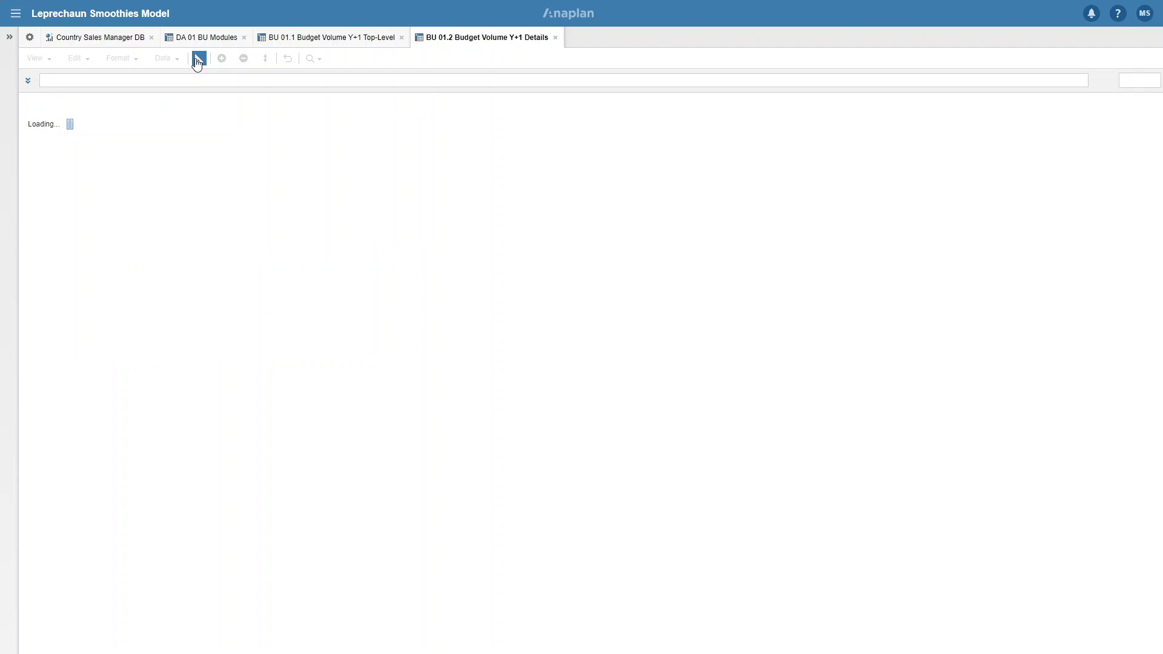
scroll(721, 235, right, 5)
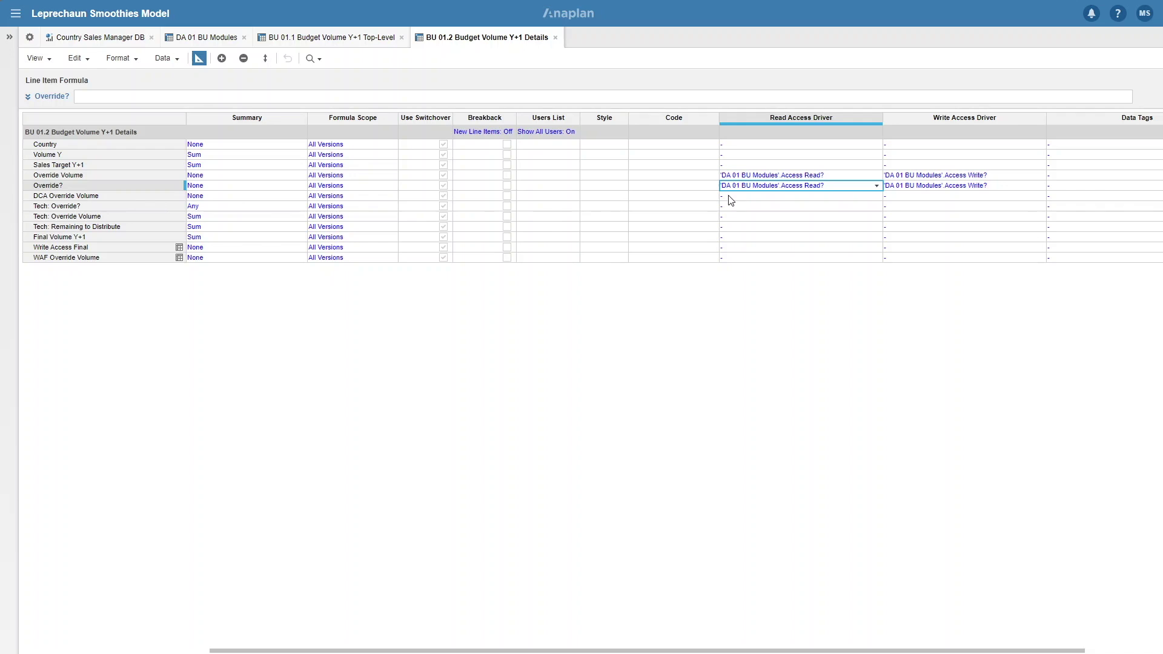
click(856, 176)
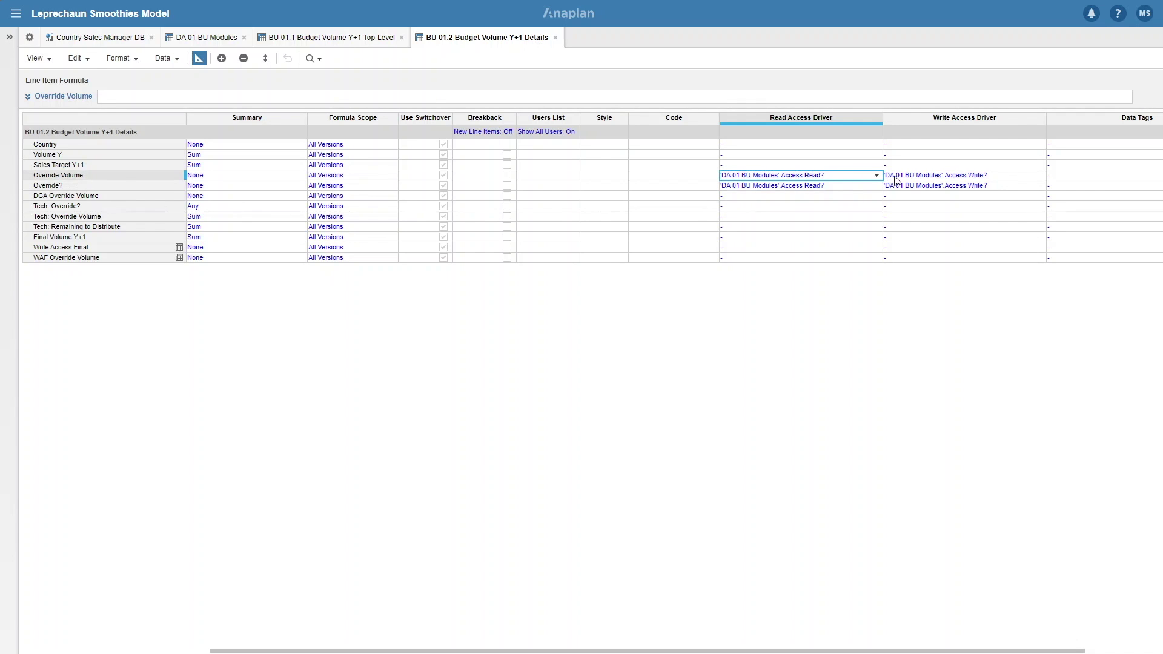
click(877, 176)
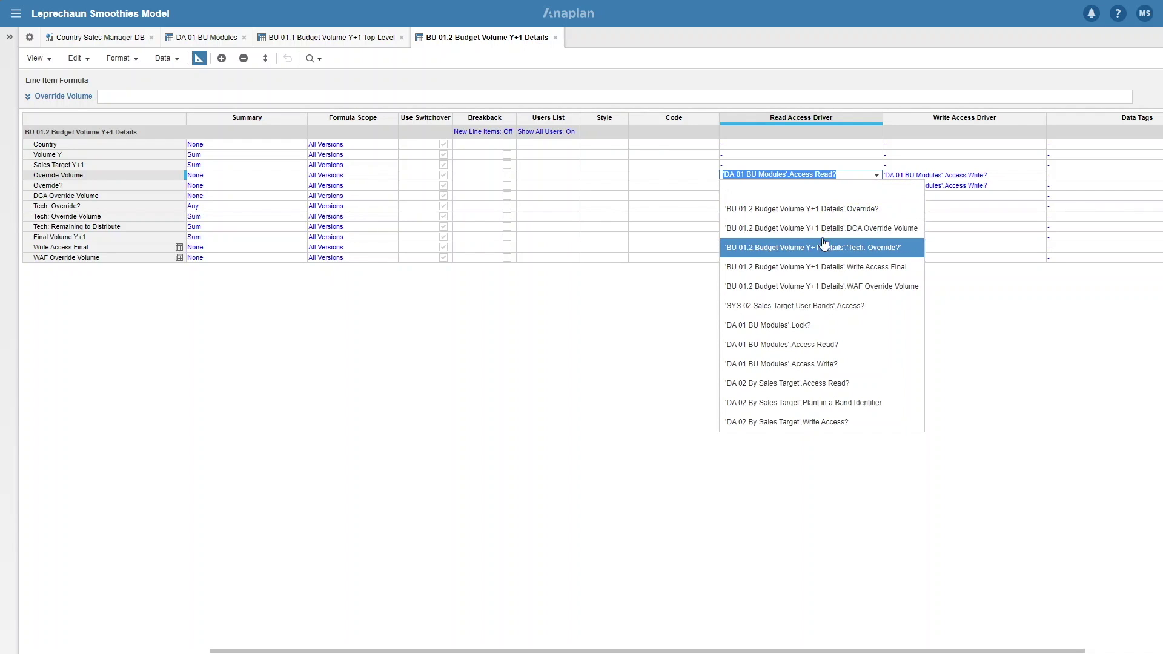
click(825, 210)
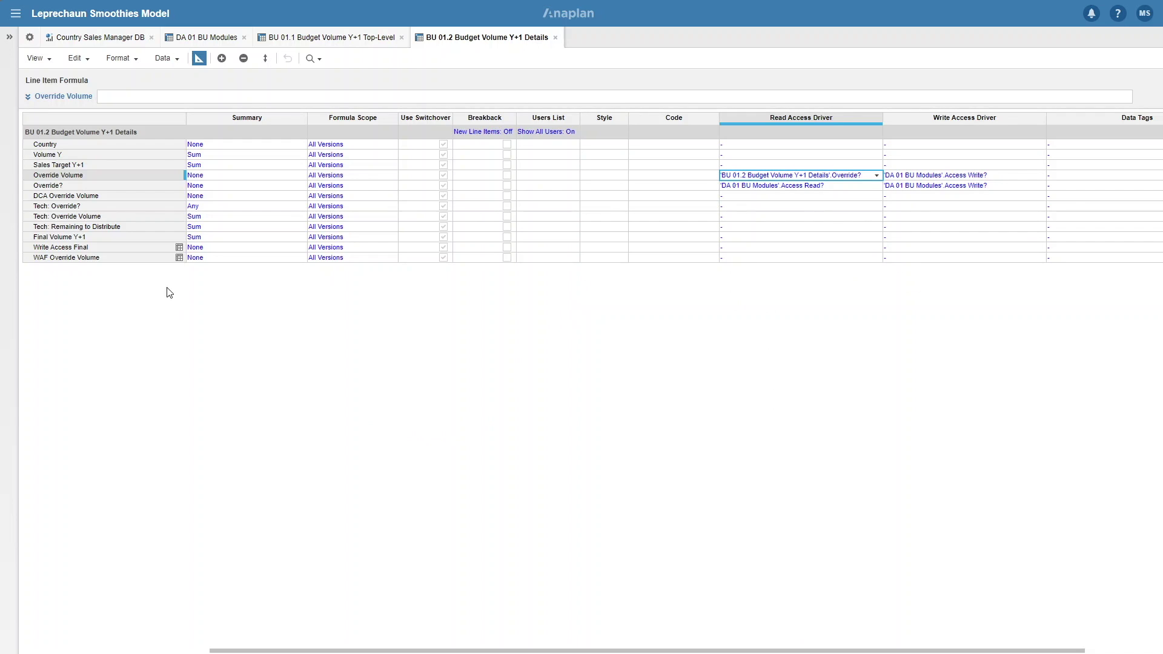
Review the DCA Override Volume formula and make it Override Volume's Write Access Driver.
click(89, 197)
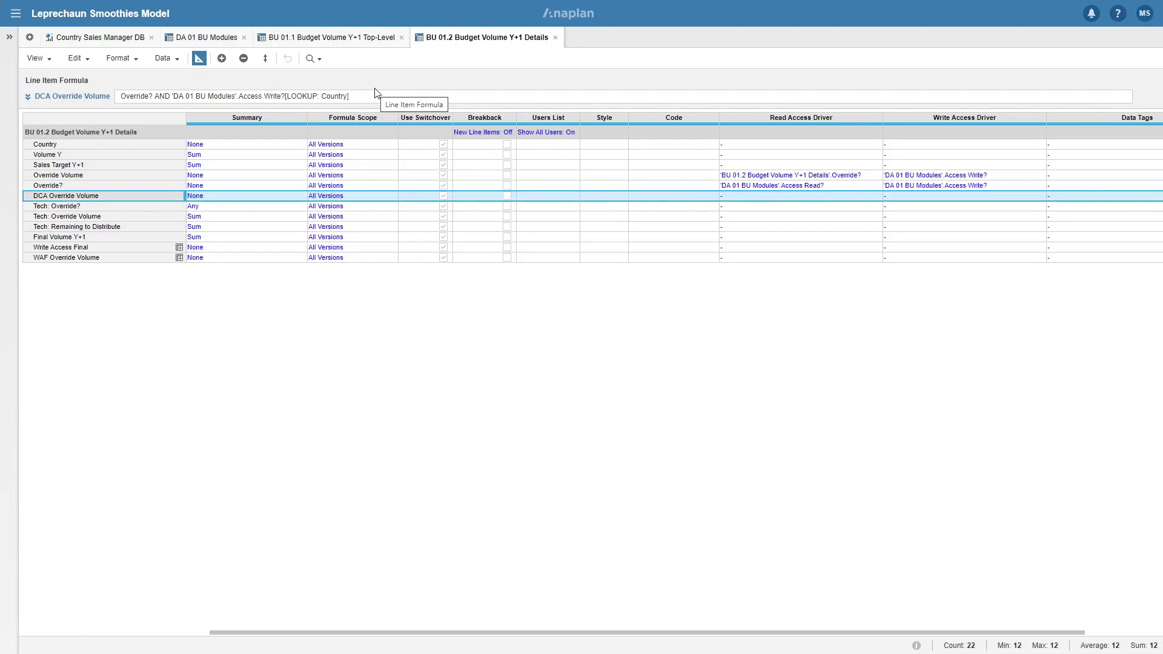
click(1019, 177)
click(1040, 175)
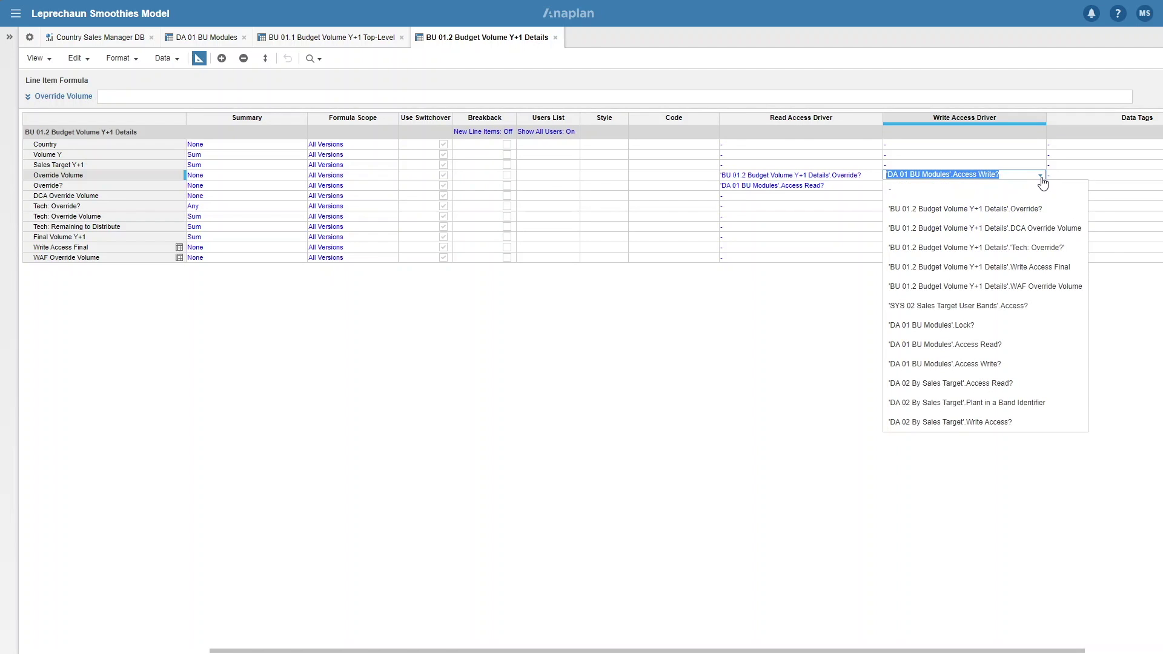
click(1024, 228)
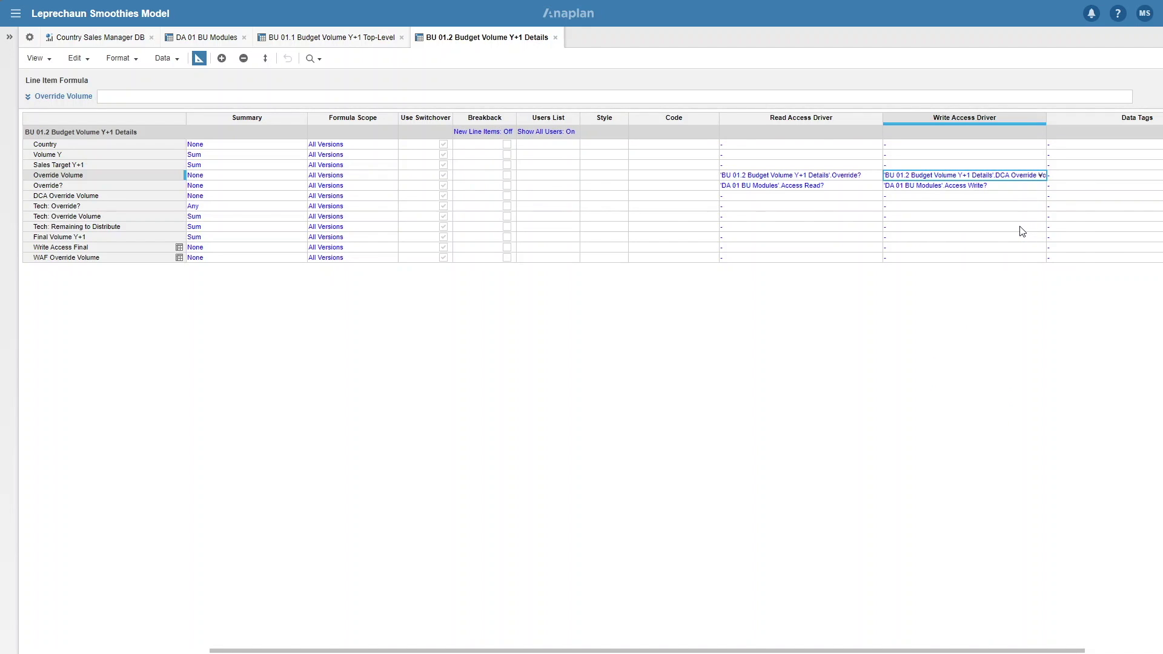
On the dashboard, toggle Amsterdam's Override? on and off, then tick United Kingdom's Lock?
click(85, 41)
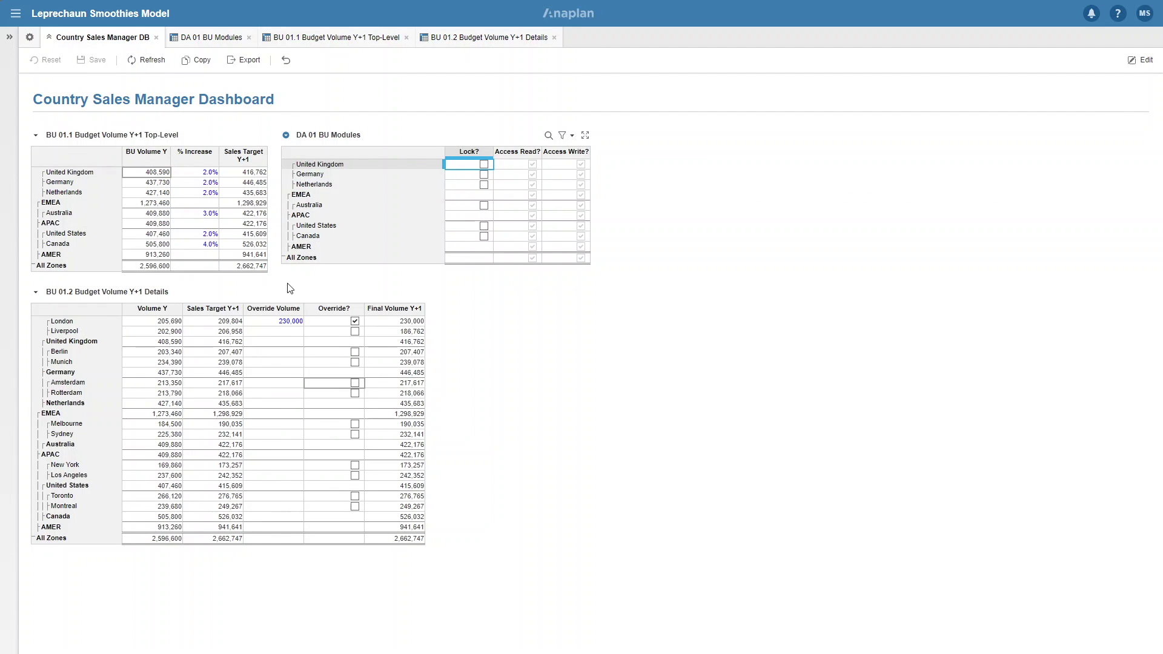
click(354, 384)
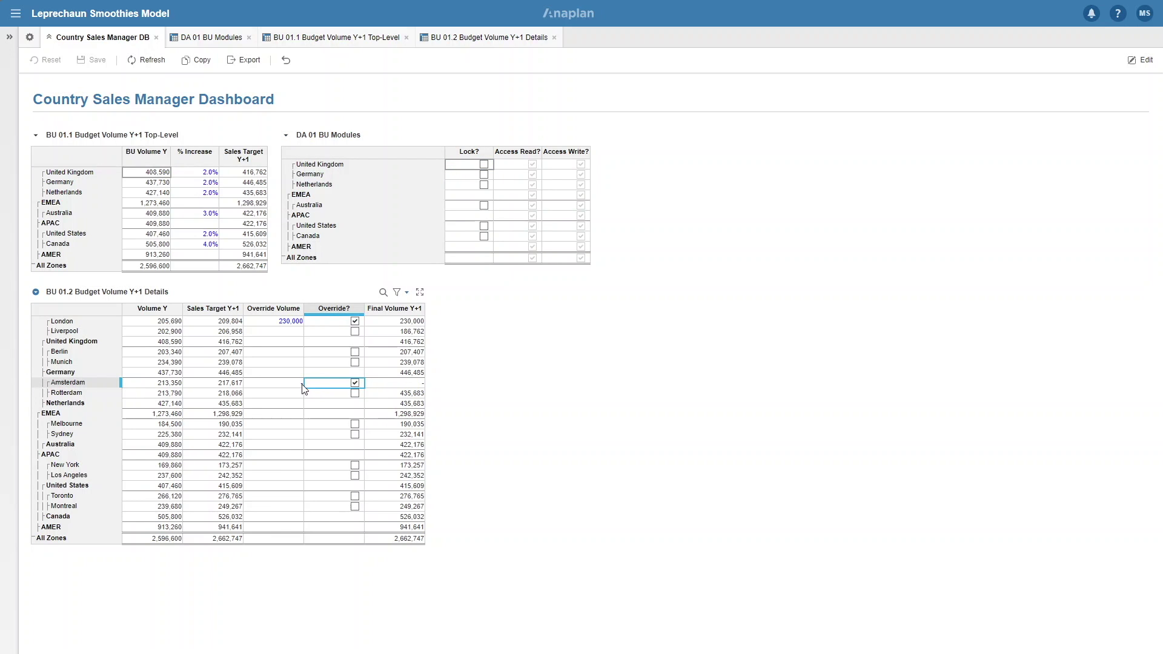
click(355, 383)
click(486, 167)
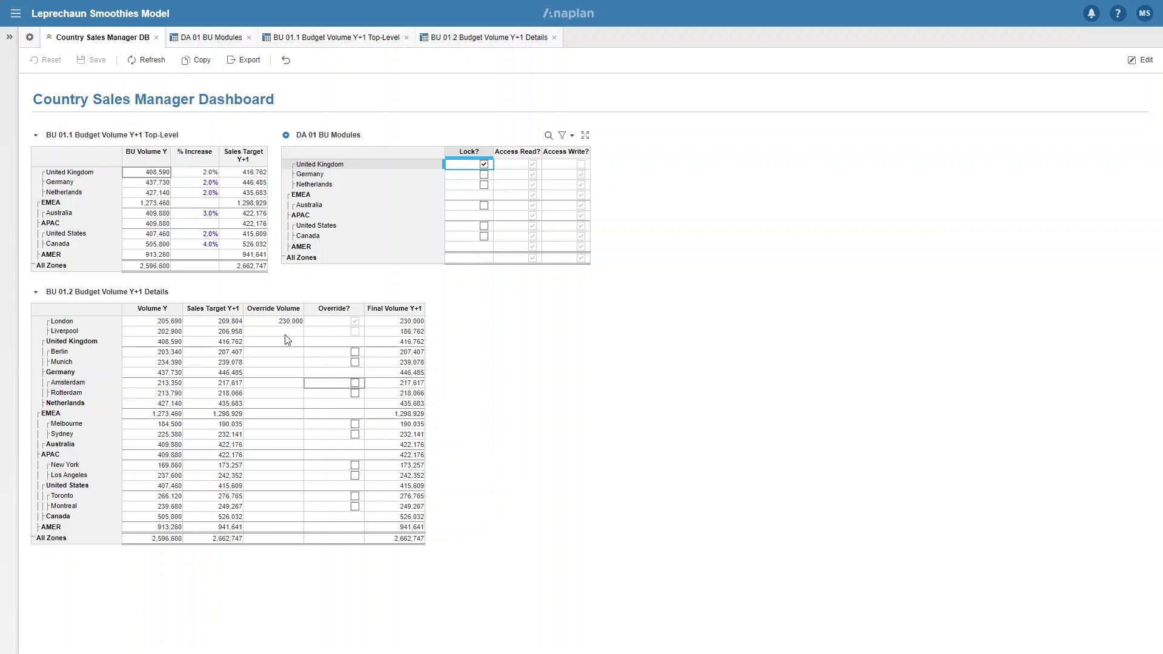
Untick United Kingdom's Lock? box in the DA 01 BU Modules grid.
click(484, 165)
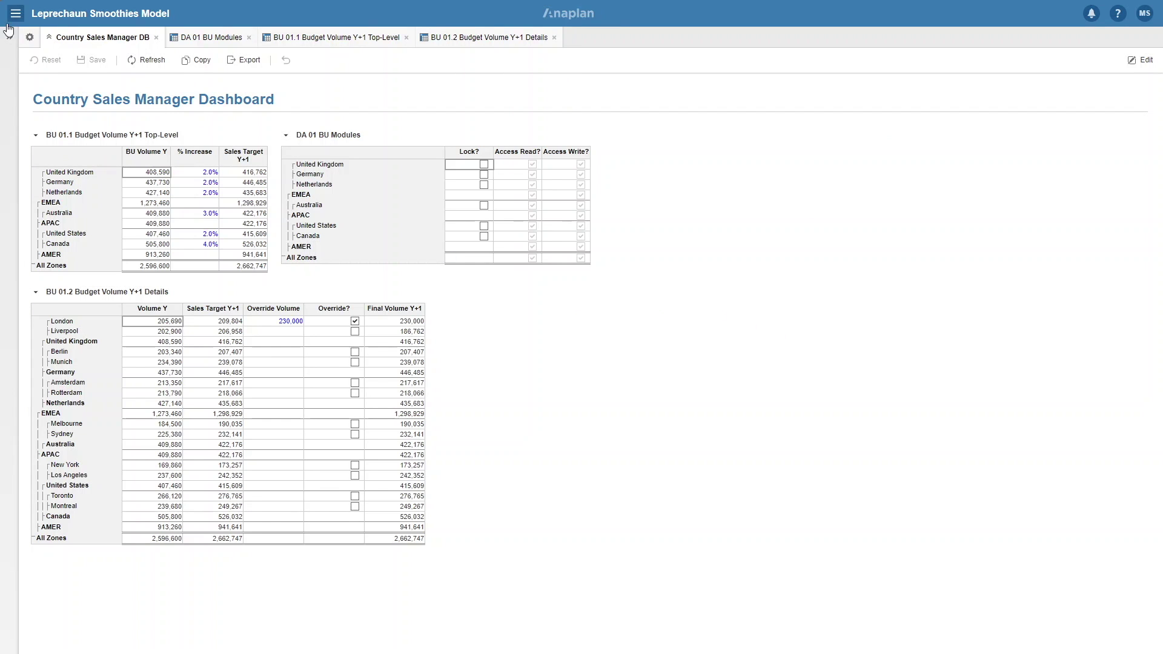
Open the SYS 02 Sales Target User Bands and SYS 03 Sales Target DCA modules together.
click(29, 37)
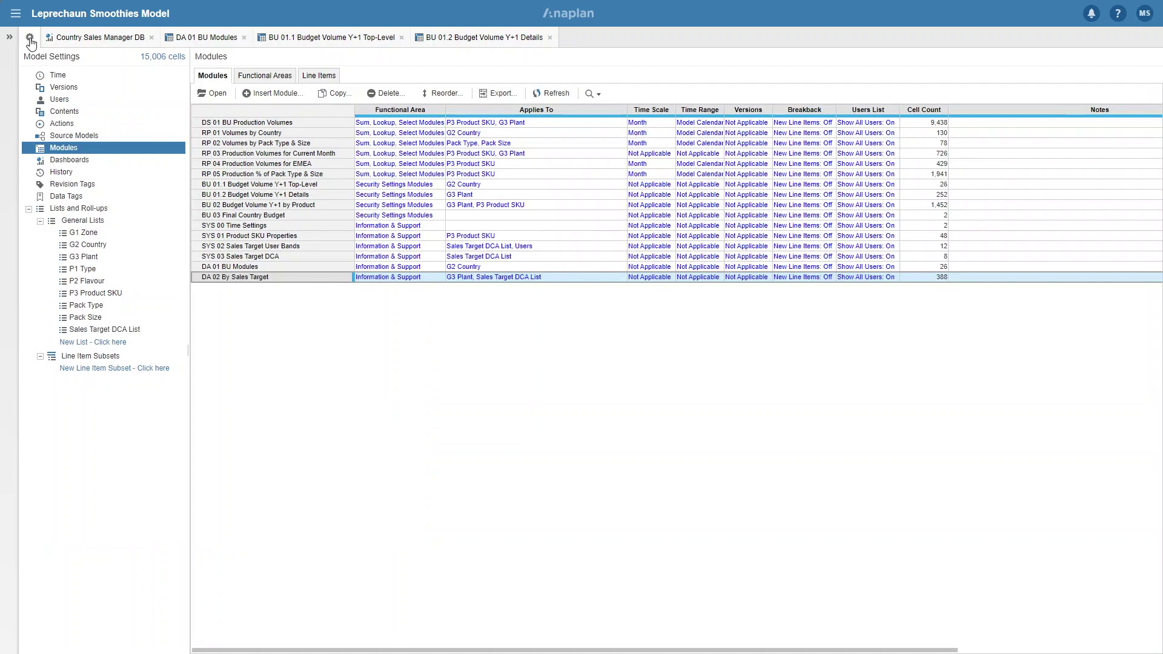
click(266, 247)
shift+click(270, 257)
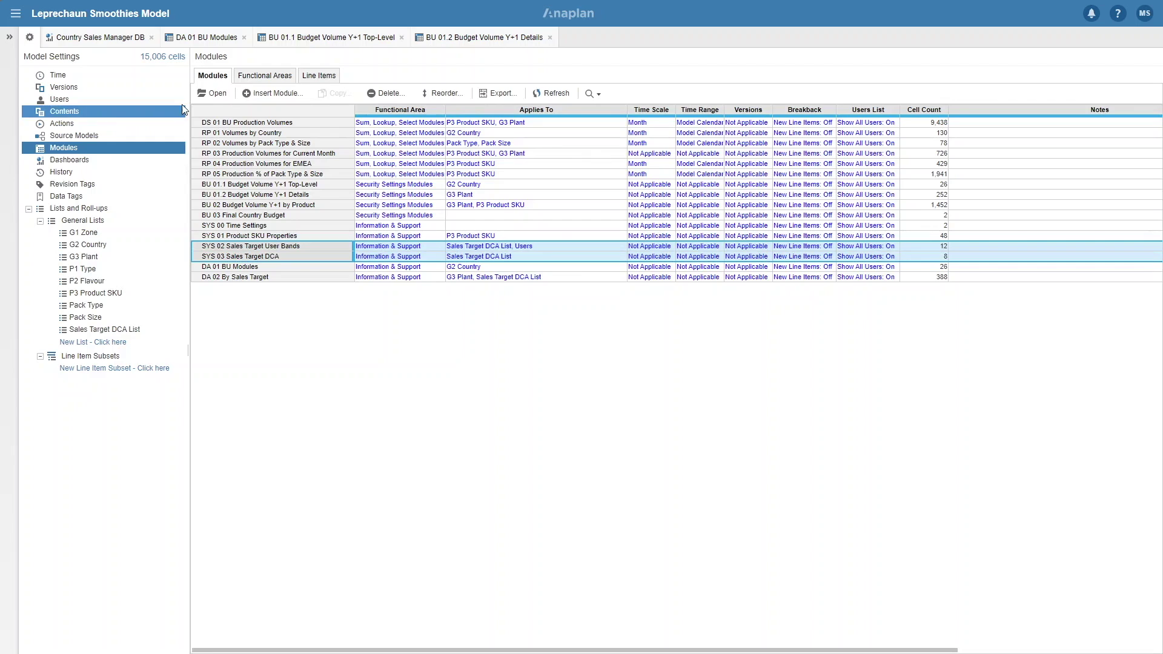
click(212, 94)
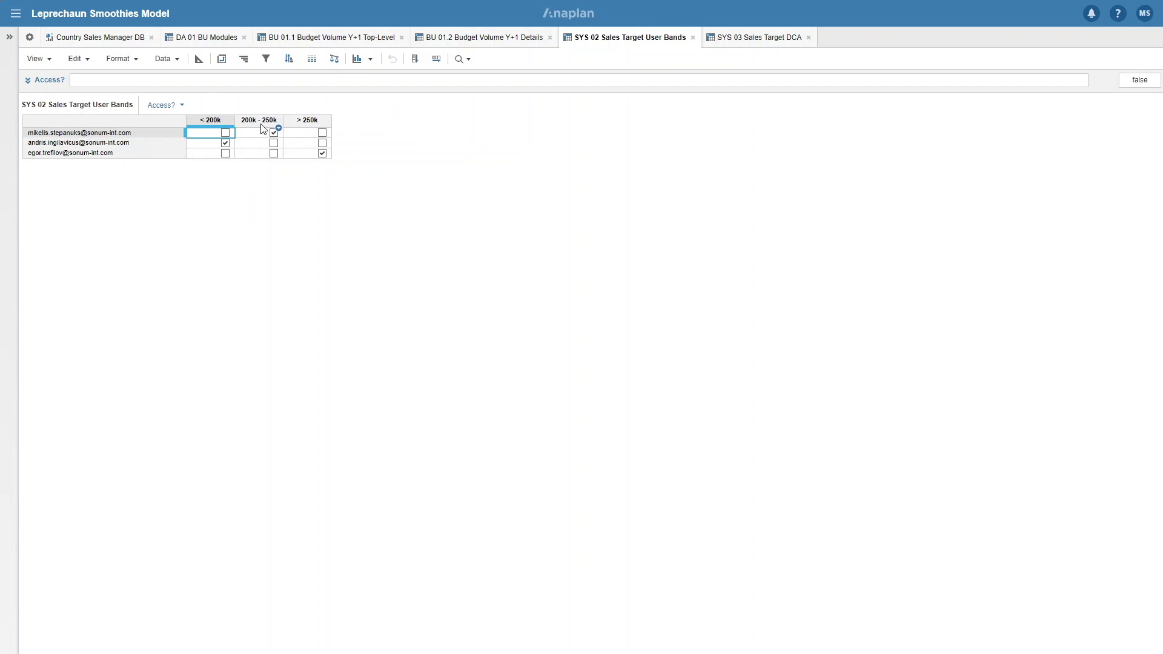
Publish the User Bands grid to the Country Sales Manager dashboard beside BU Modules, save, and view SYS 03 thresholds.
click(36, 58)
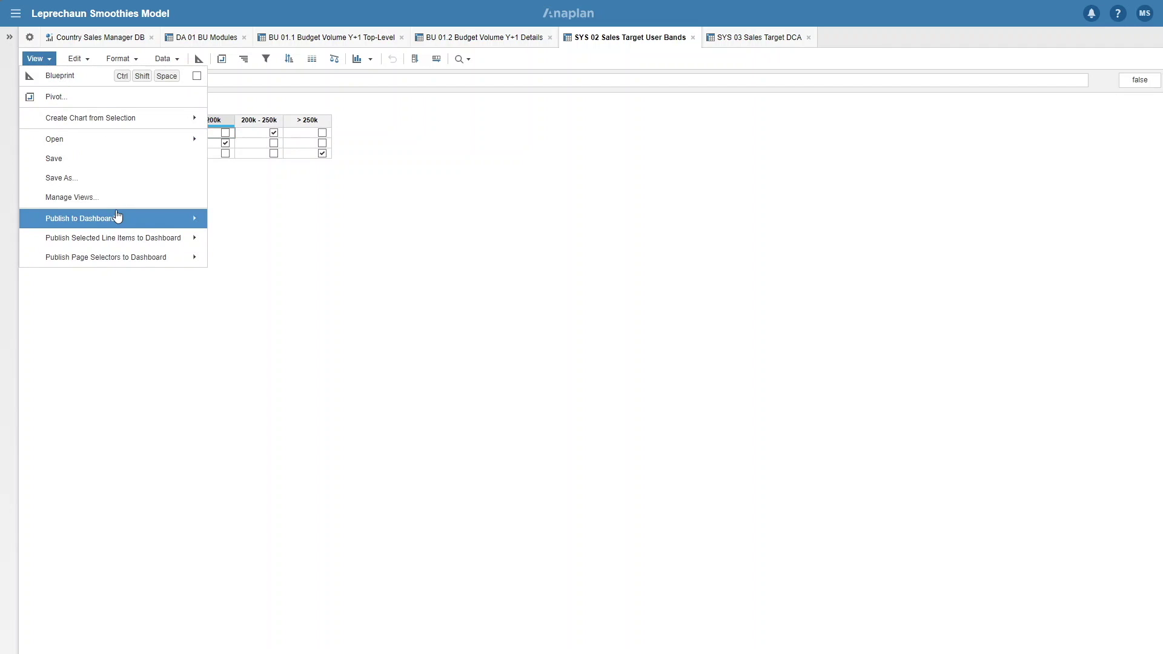
mouse_move(117, 219)
click(267, 244)
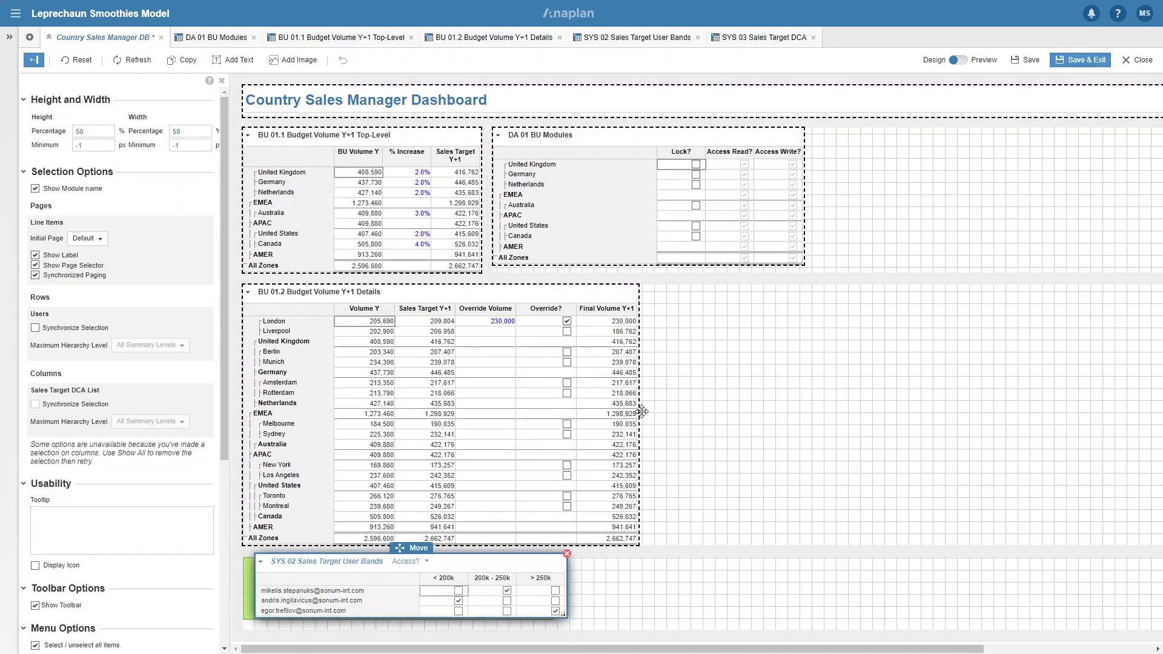
drag(391, 548, 806, 279)
click(1072, 60)
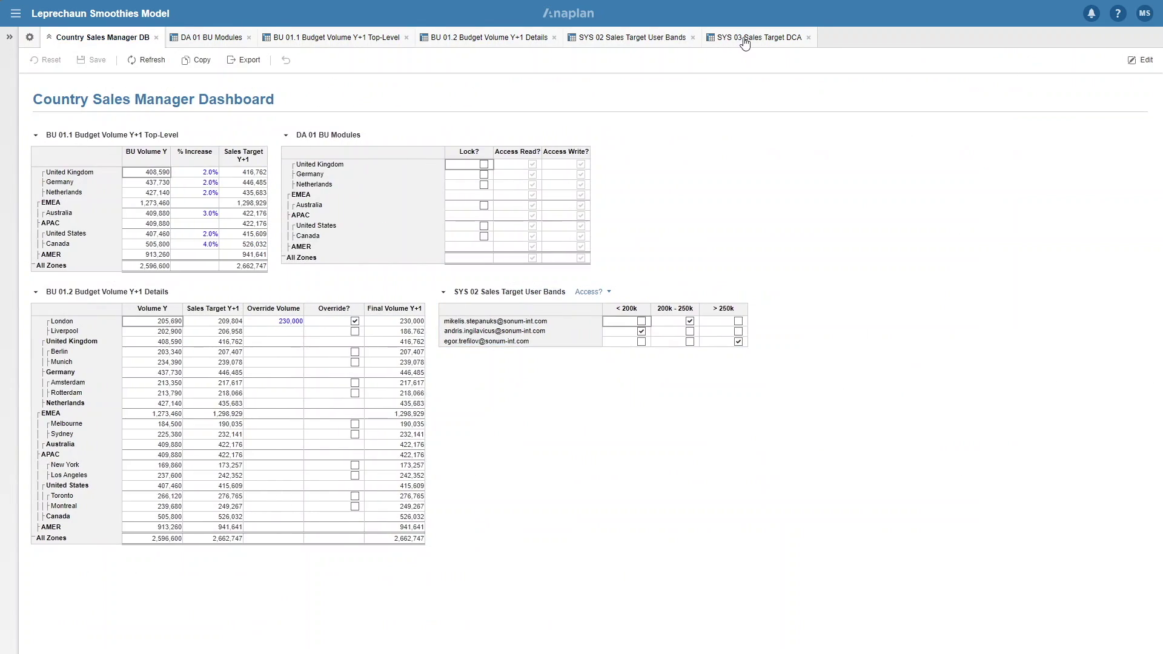
click(746, 39)
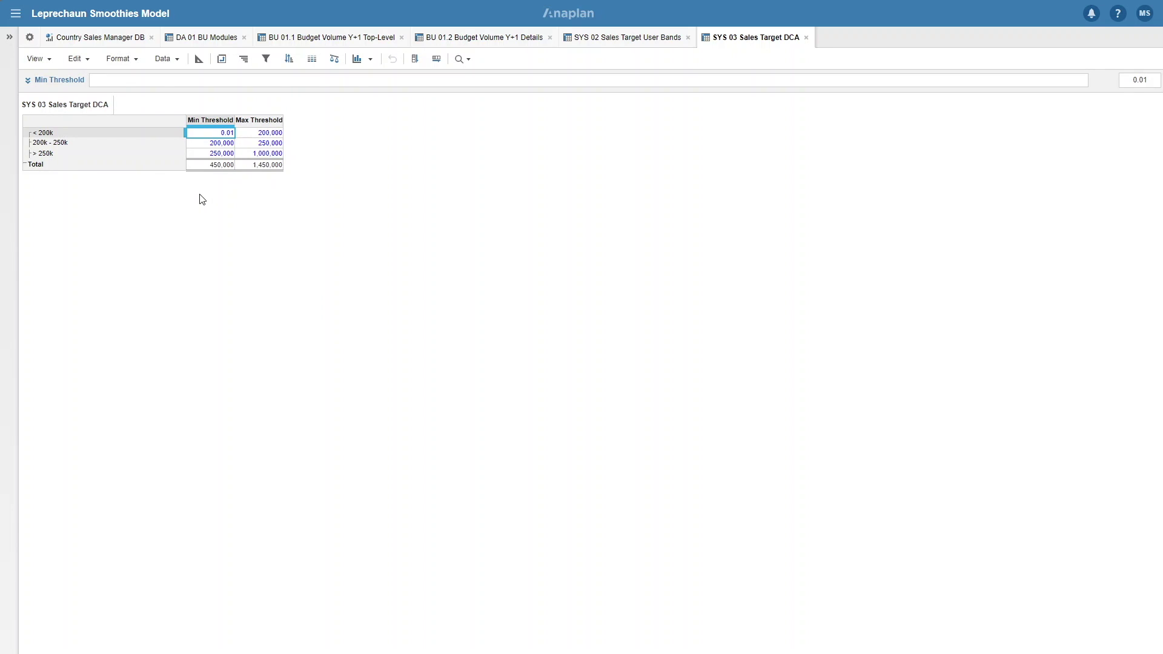
Review DA 02 By Sales Target's Write Access? in blueprint view, then move to BU 01.2 Details.
click(28, 37)
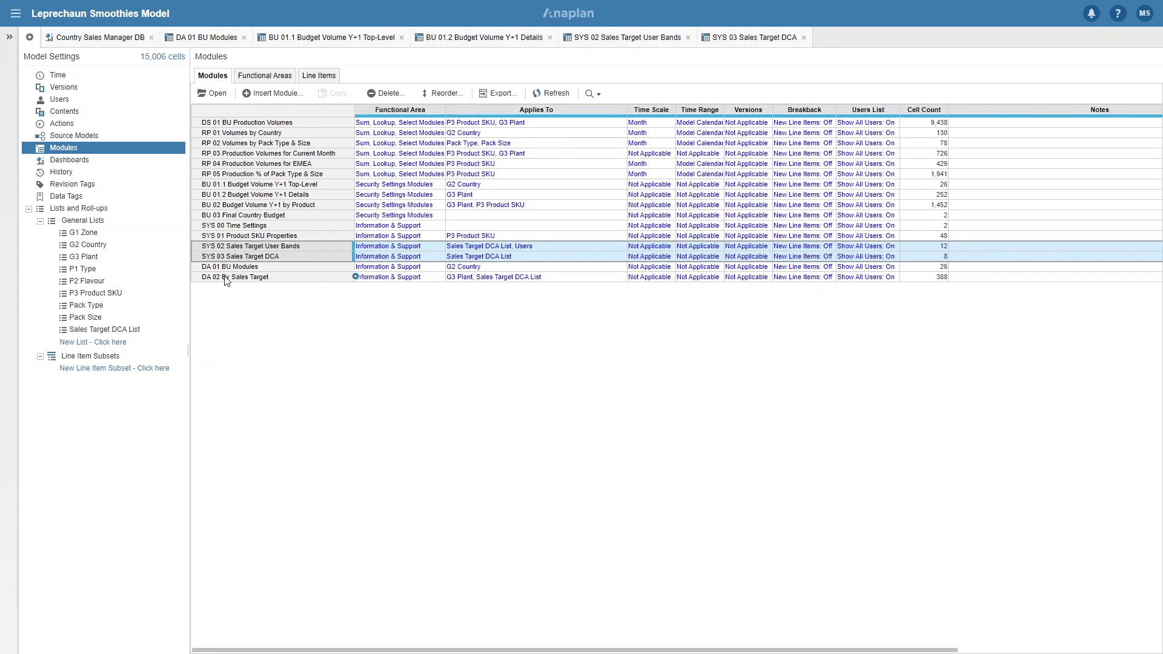
click(234, 278)
click(213, 94)
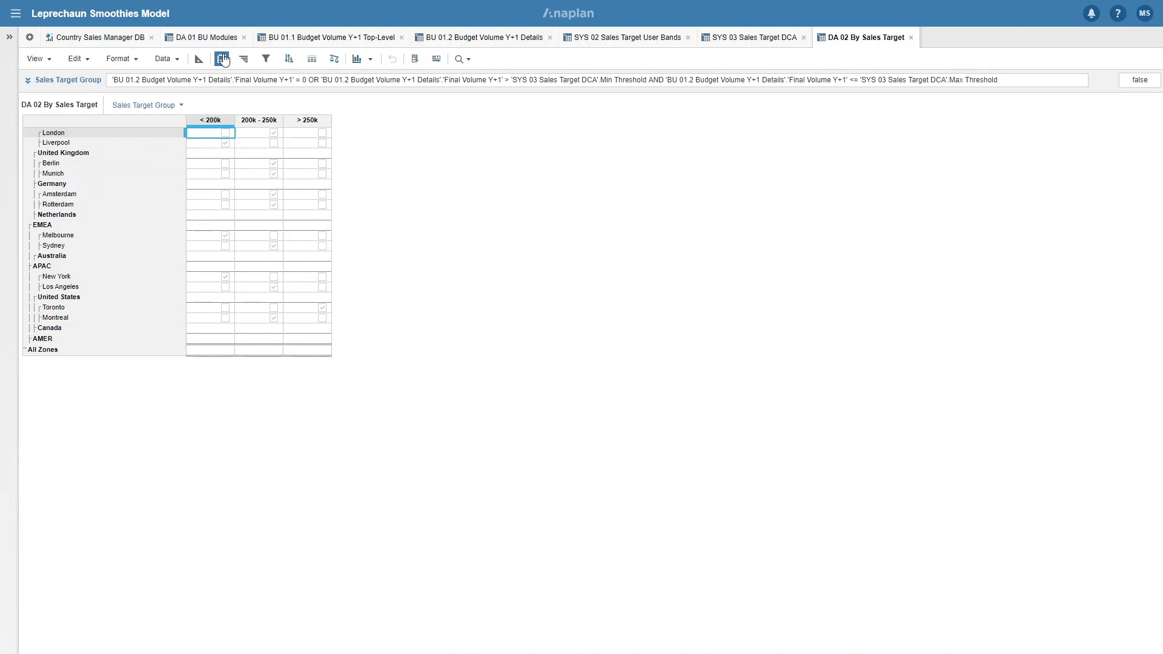
click(198, 59)
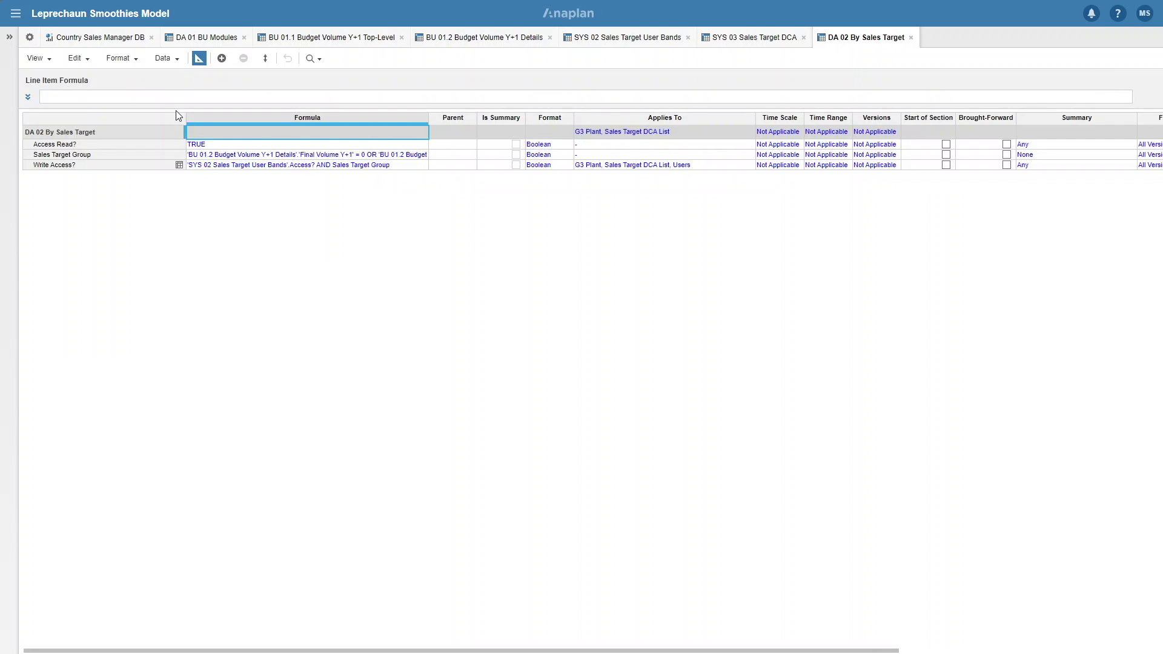
click(178, 166)
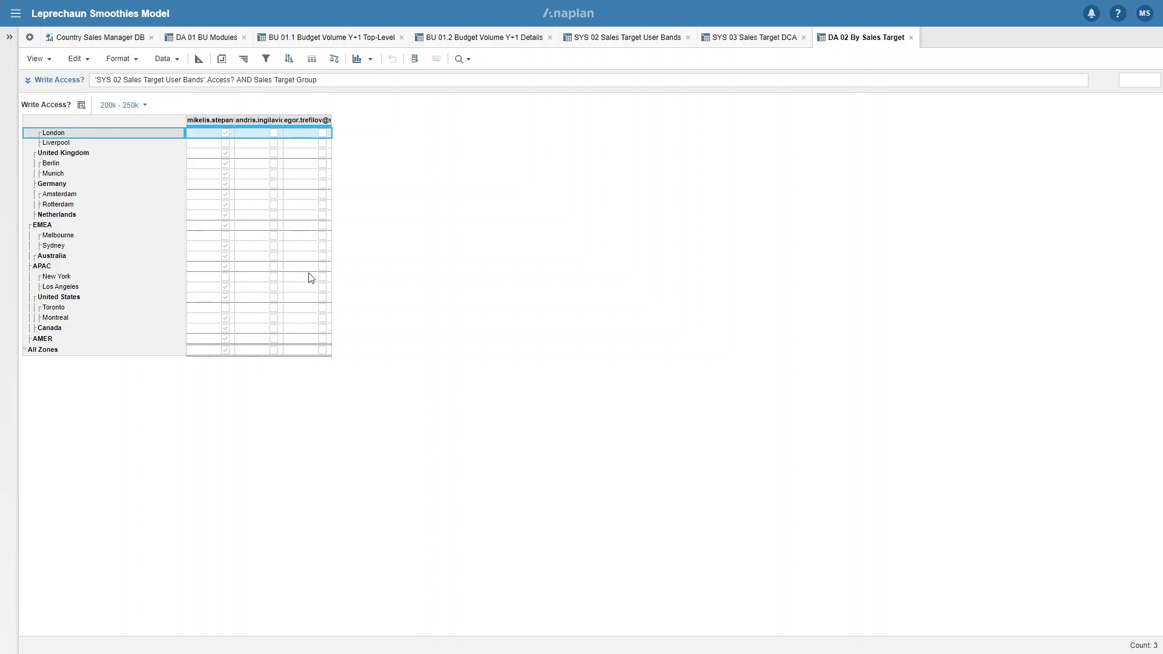
click(511, 42)
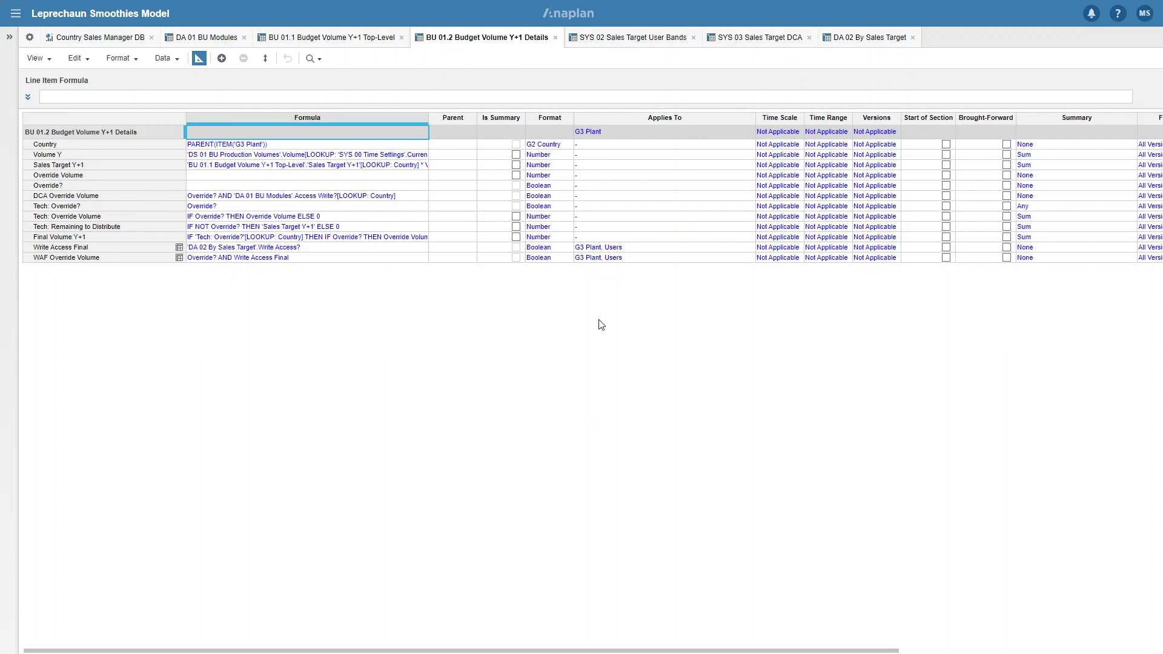
Set Override?'s Read Access Driver to DA 02 Access Read? and Write Access Driver to DA 02 Write Access?
scroll(695, 235, right, 5)
scroll(673, 233, right, 5)
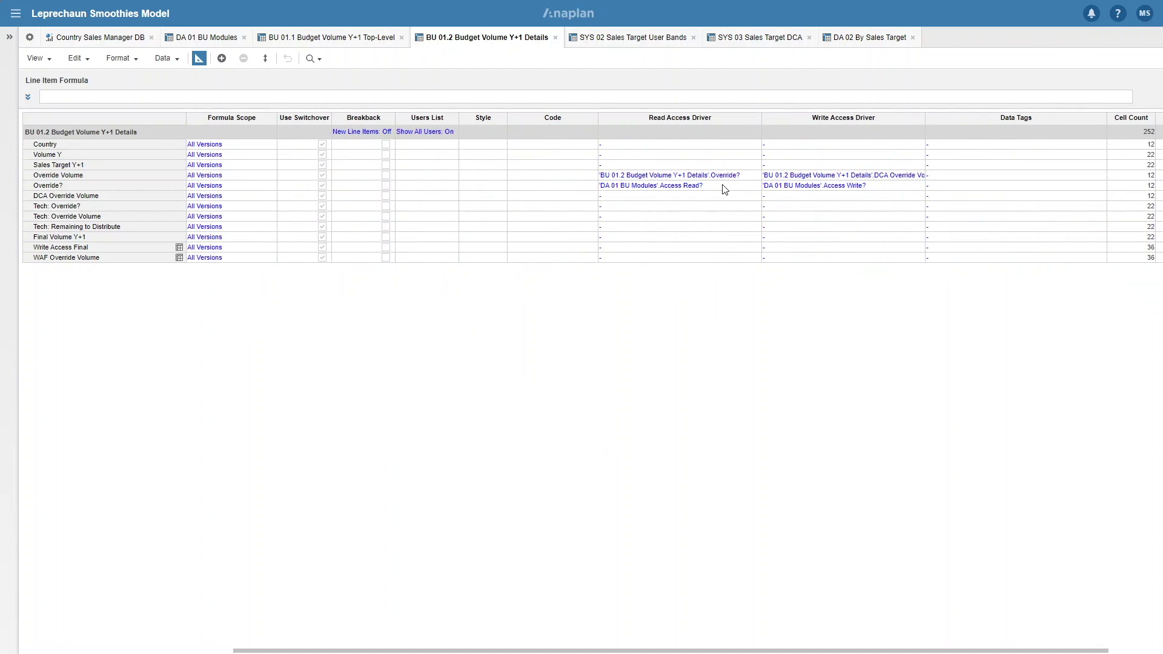
click(725, 187)
click(756, 186)
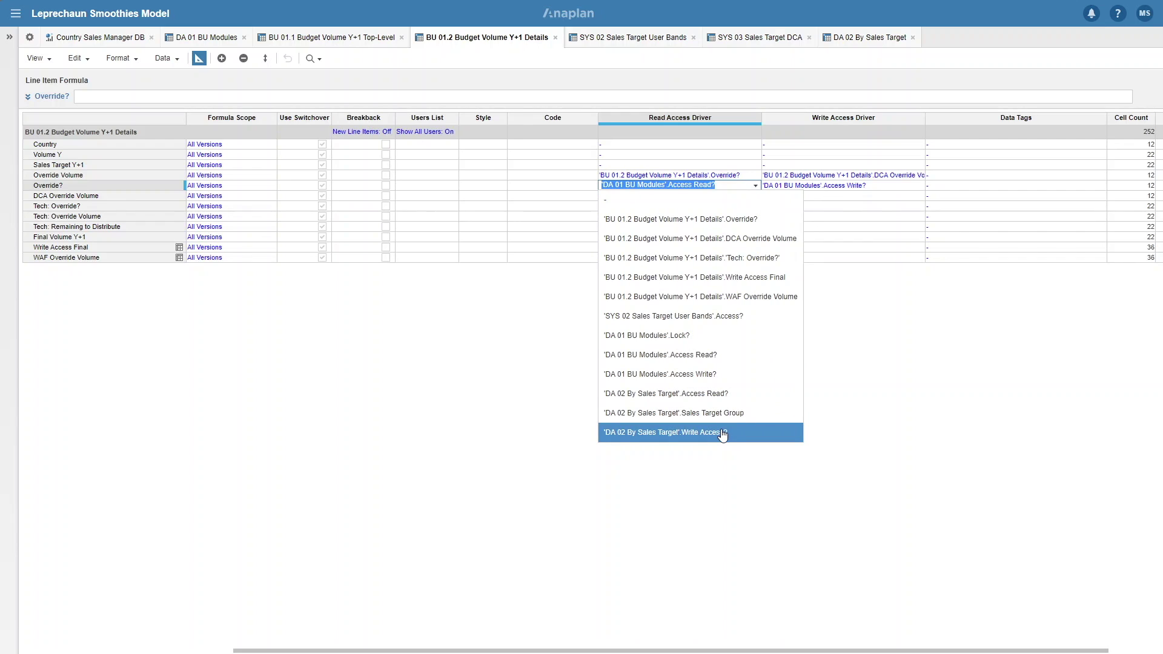
click(713, 394)
click(917, 188)
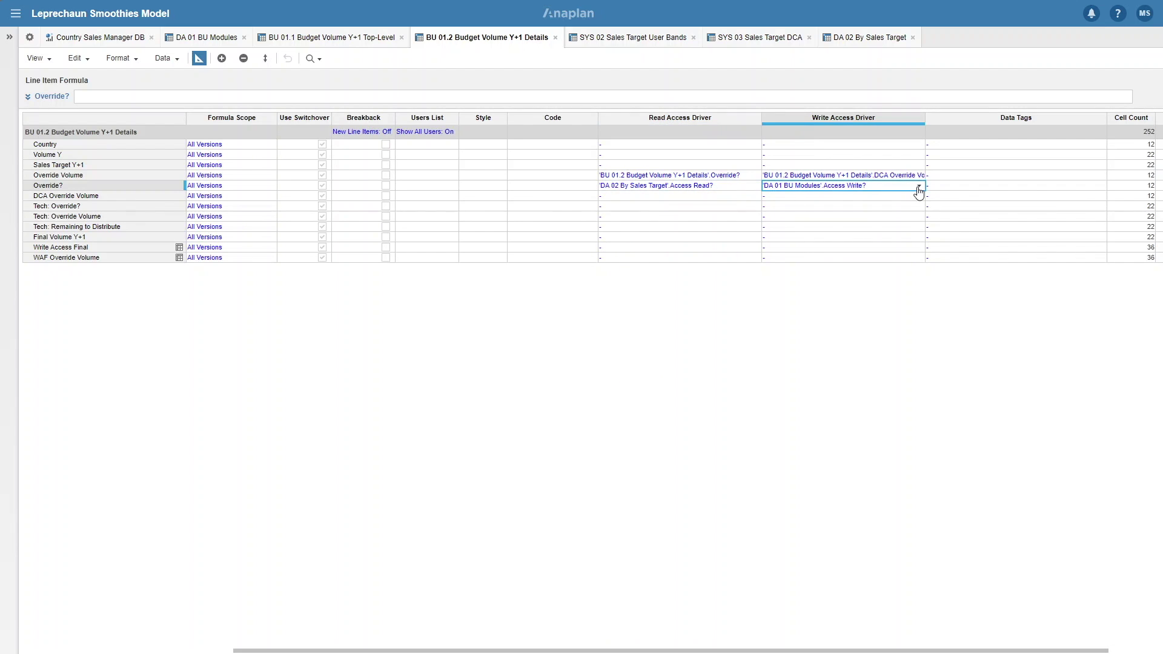
click(919, 186)
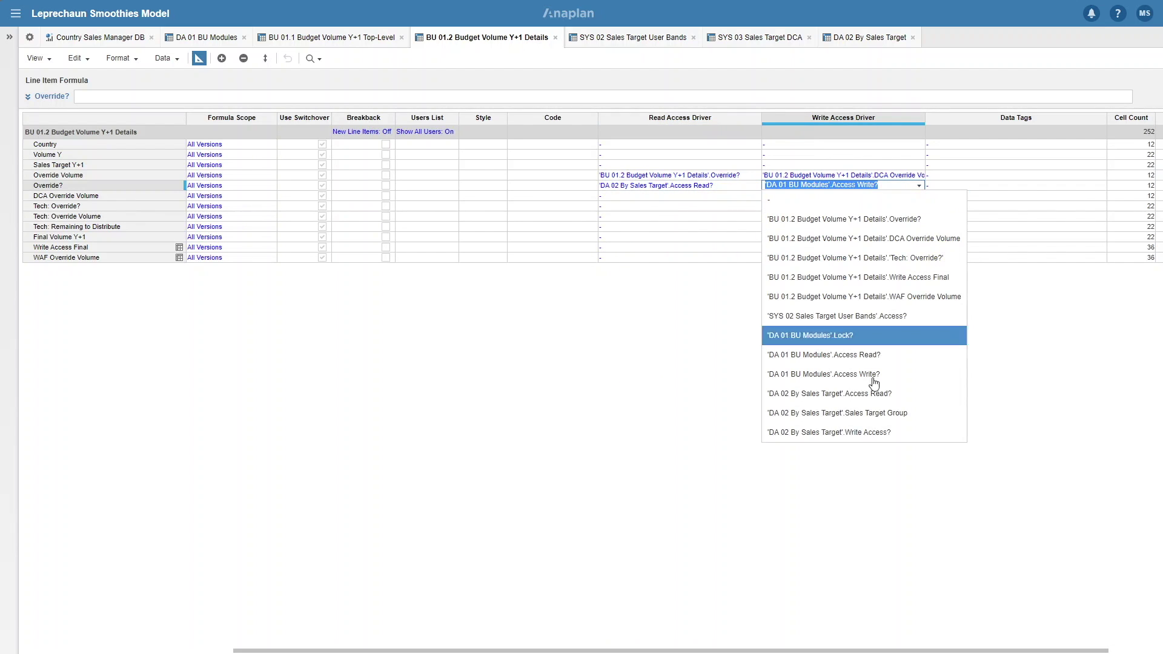
click(873, 433)
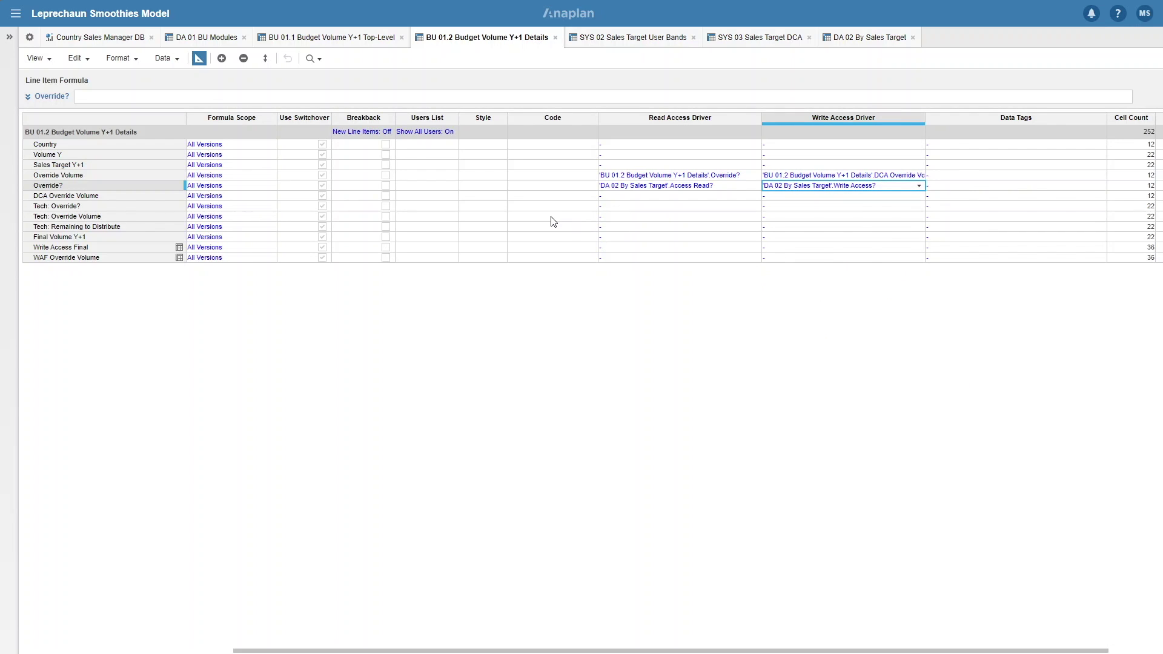
On the Country Sales Manager dashboard, set United States' % Increase to 20.0%.
click(121, 38)
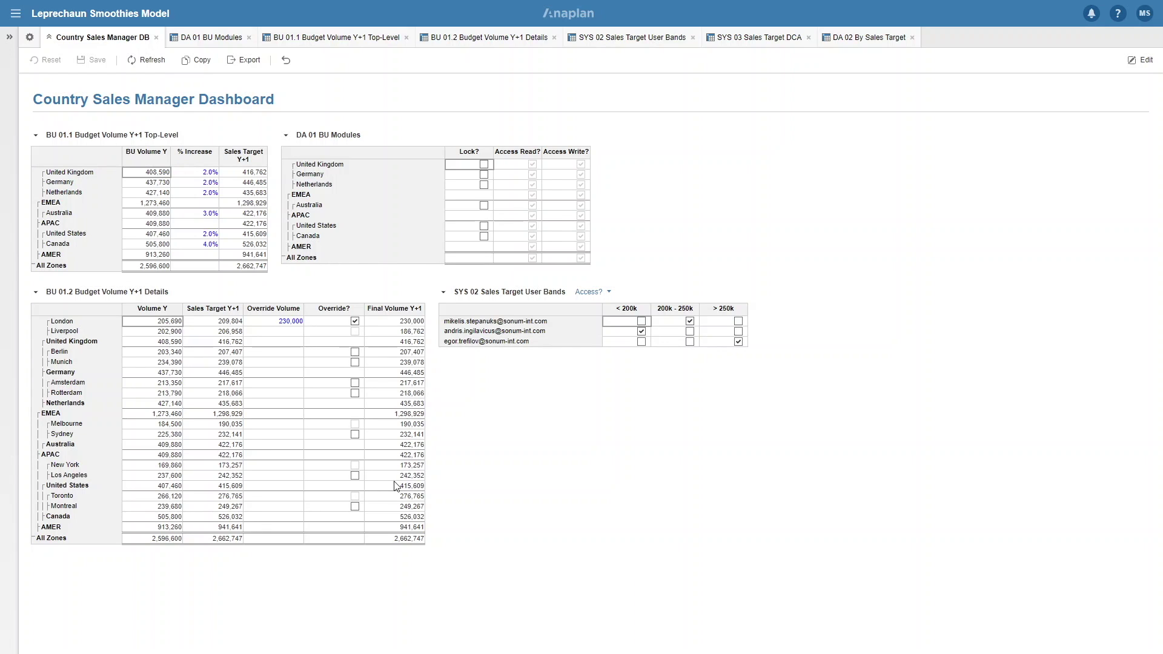
double_click(207, 235)
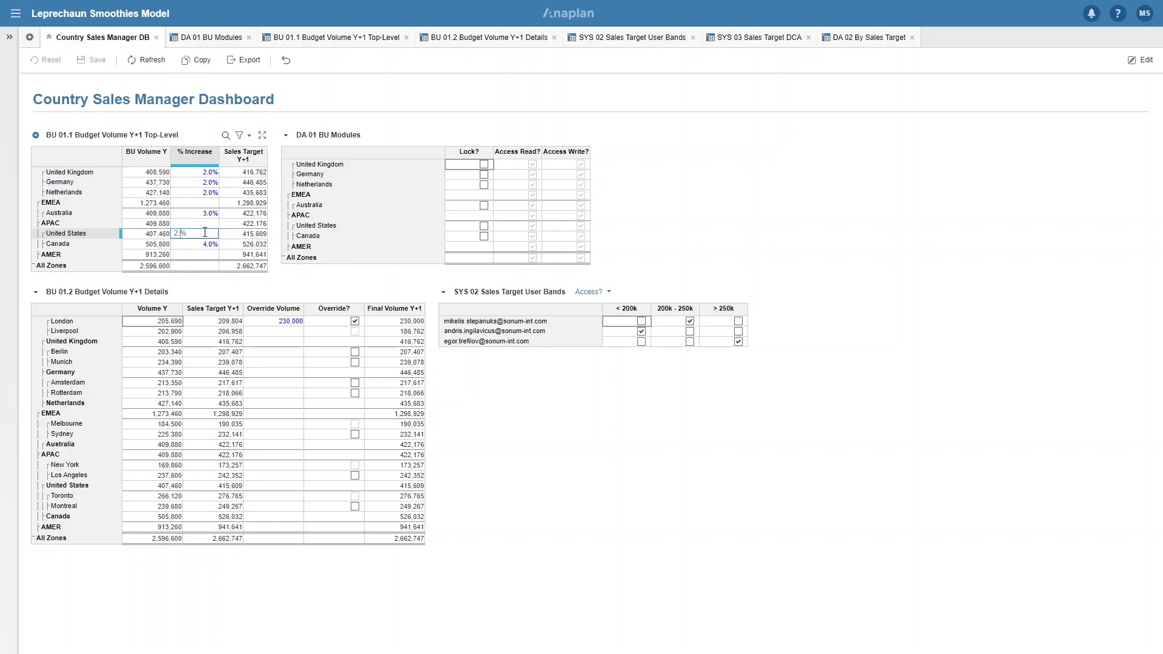
text(20)
key(Return)
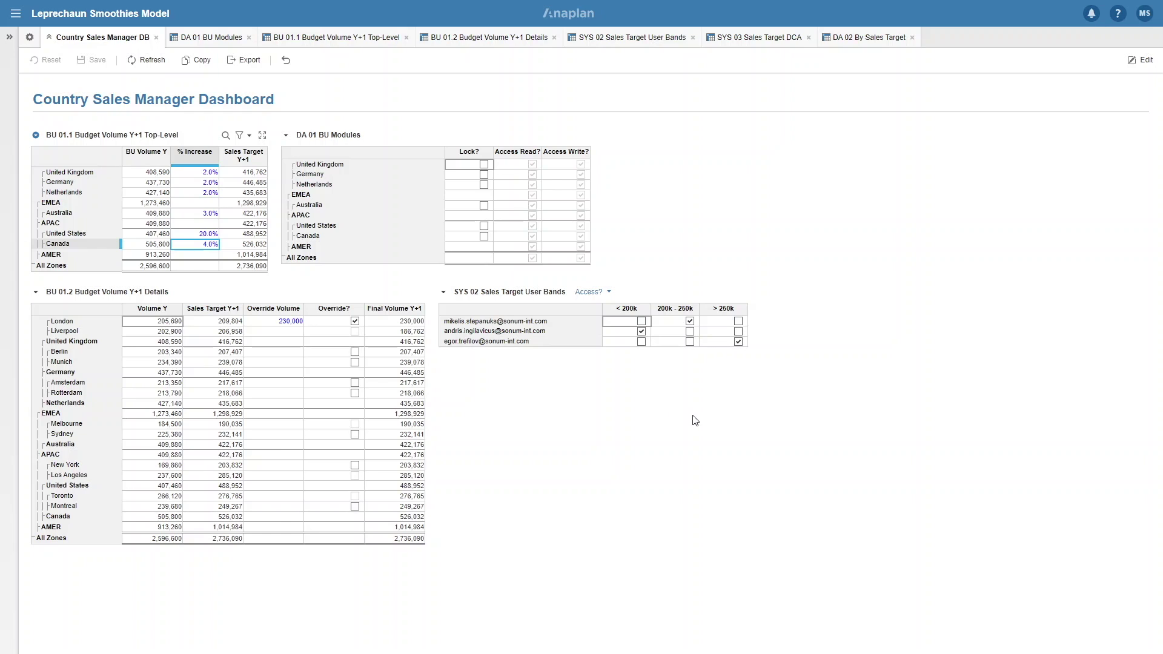
Toggle the first user's > 250k band on and off, then save the band change.
click(738, 321)
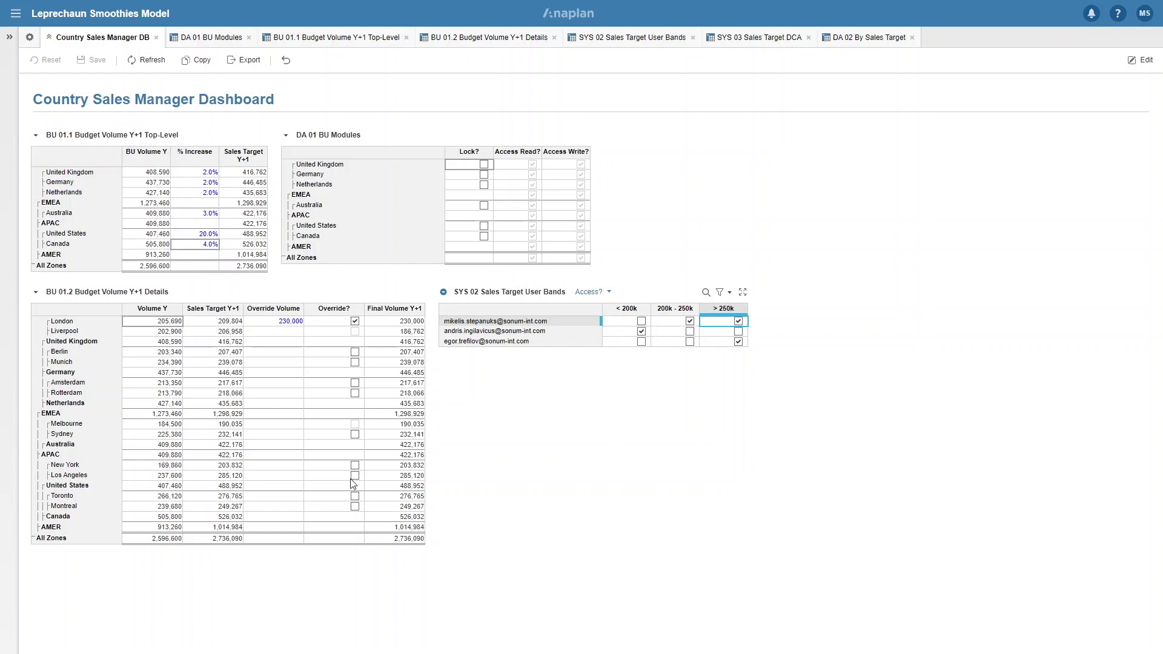
click(738, 322)
click(1063, 300)
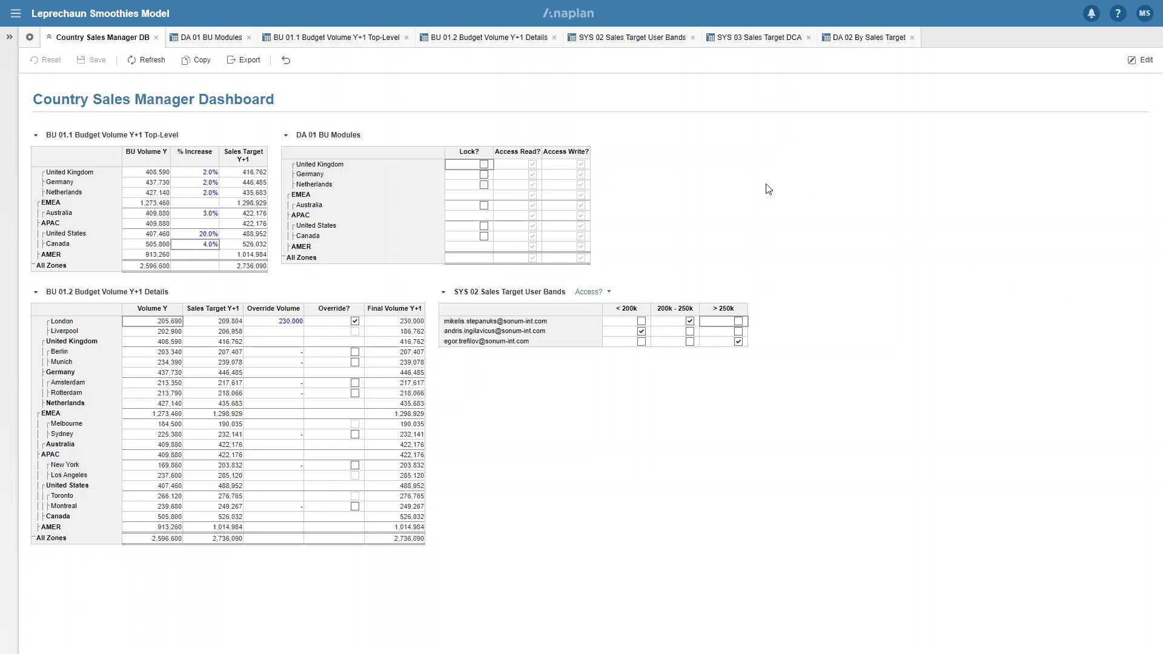
Inspect the Write Access Final and WAF Override Volume formulas in BU 01.2 Details.
click(515, 38)
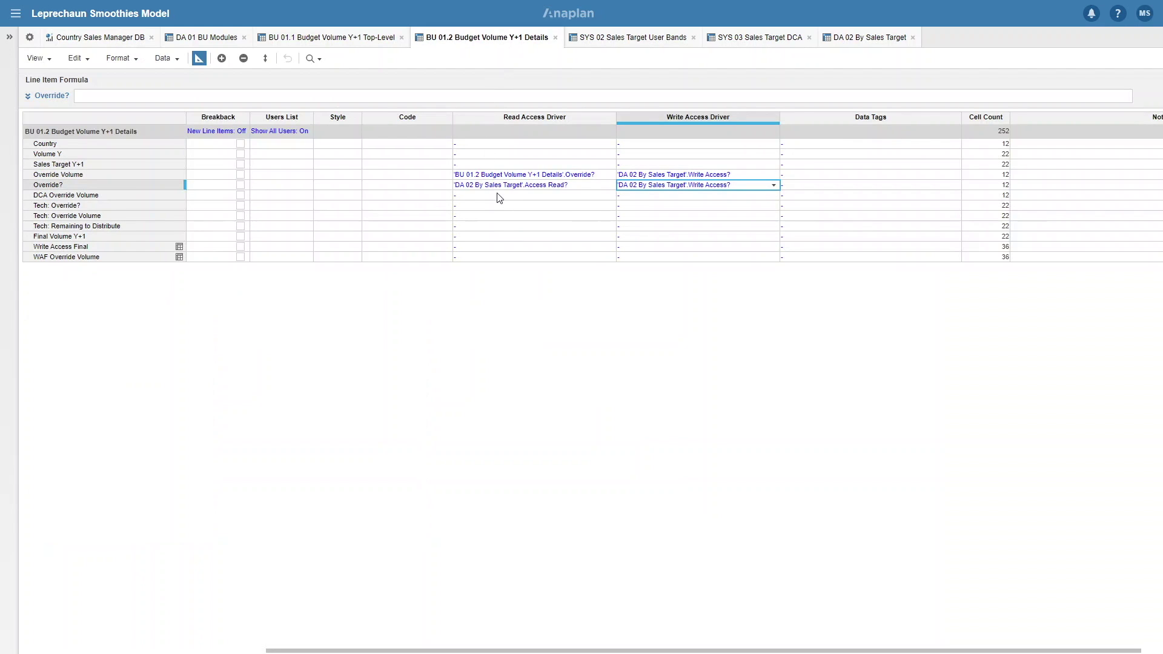
click(109, 248)
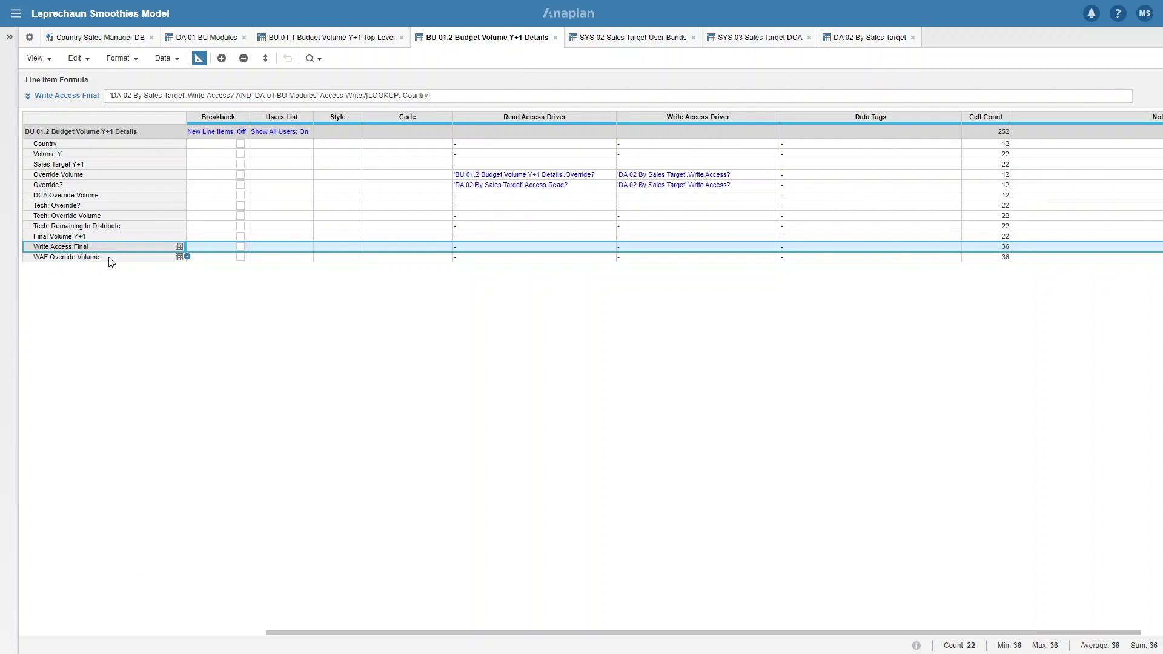
click(111, 259)
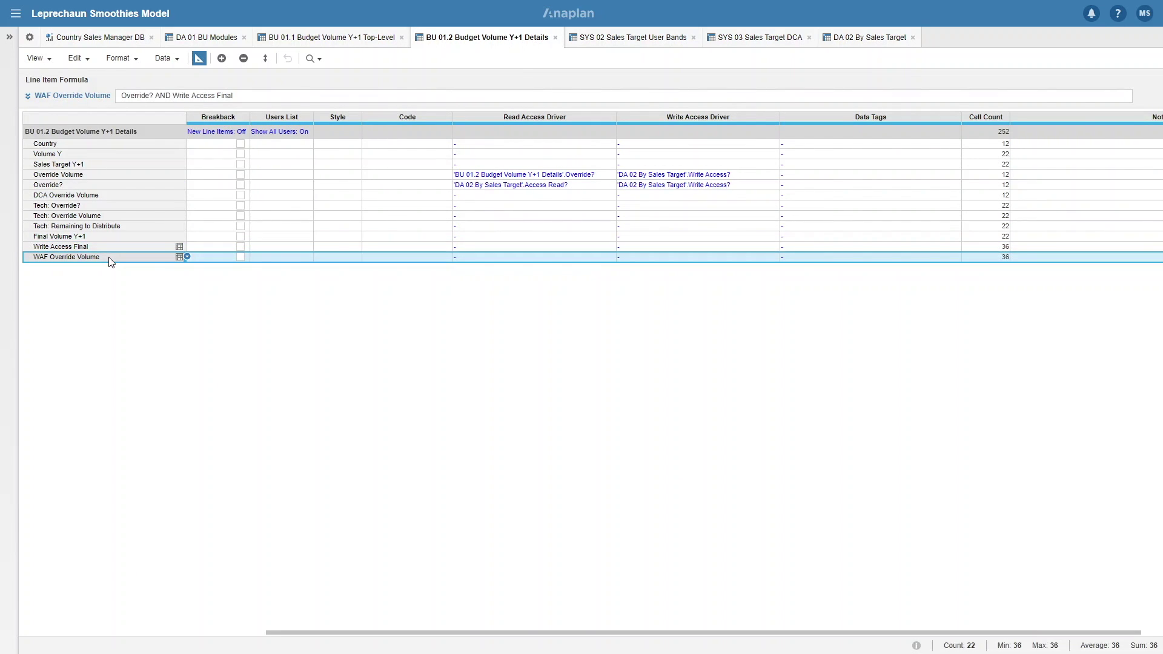
Drive Override Volume's write access by WAF Override Volume and Override?'s by Write Access Final.
click(772, 175)
click(774, 177)
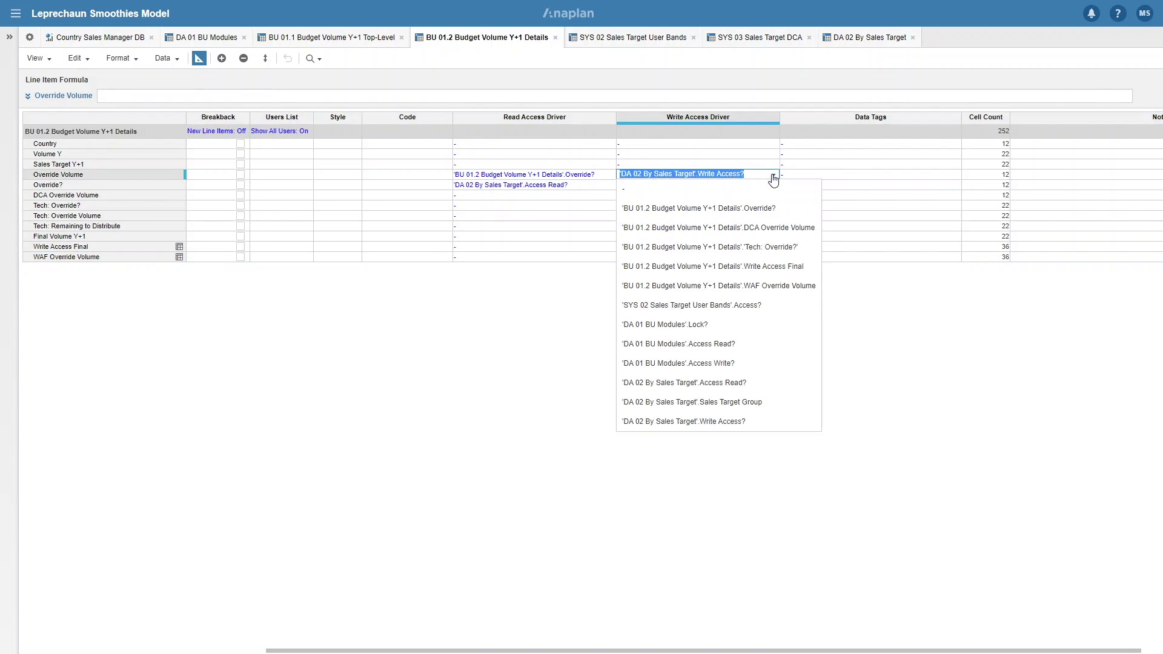
click(767, 286)
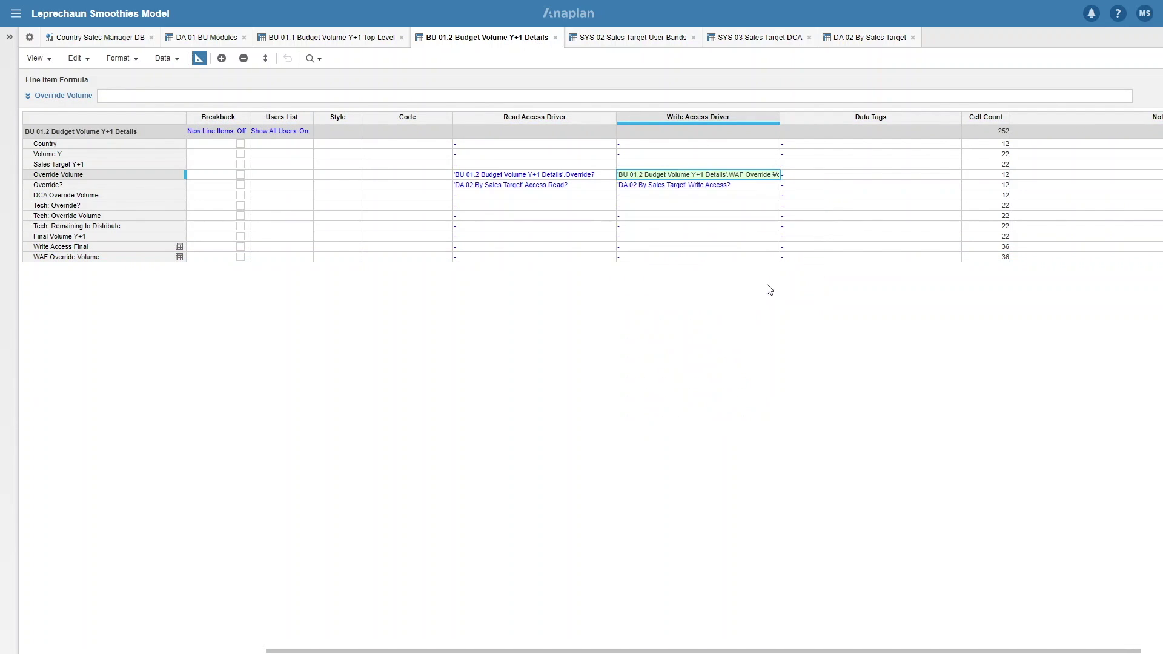
click(766, 185)
click(774, 187)
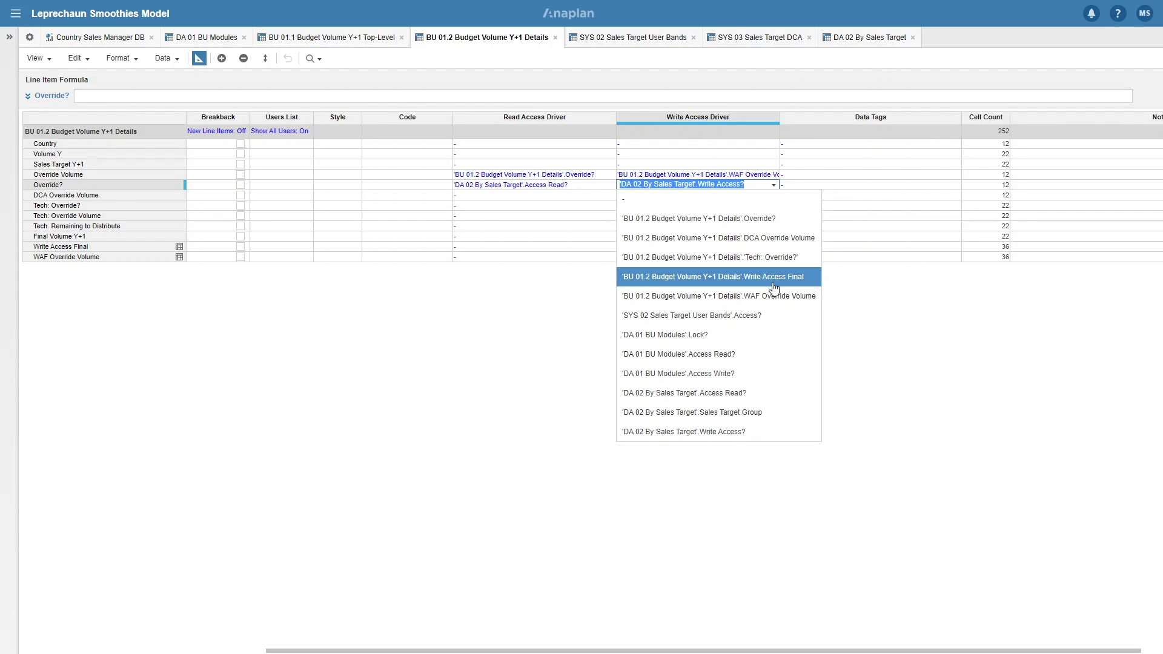
click(770, 275)
click(90, 38)
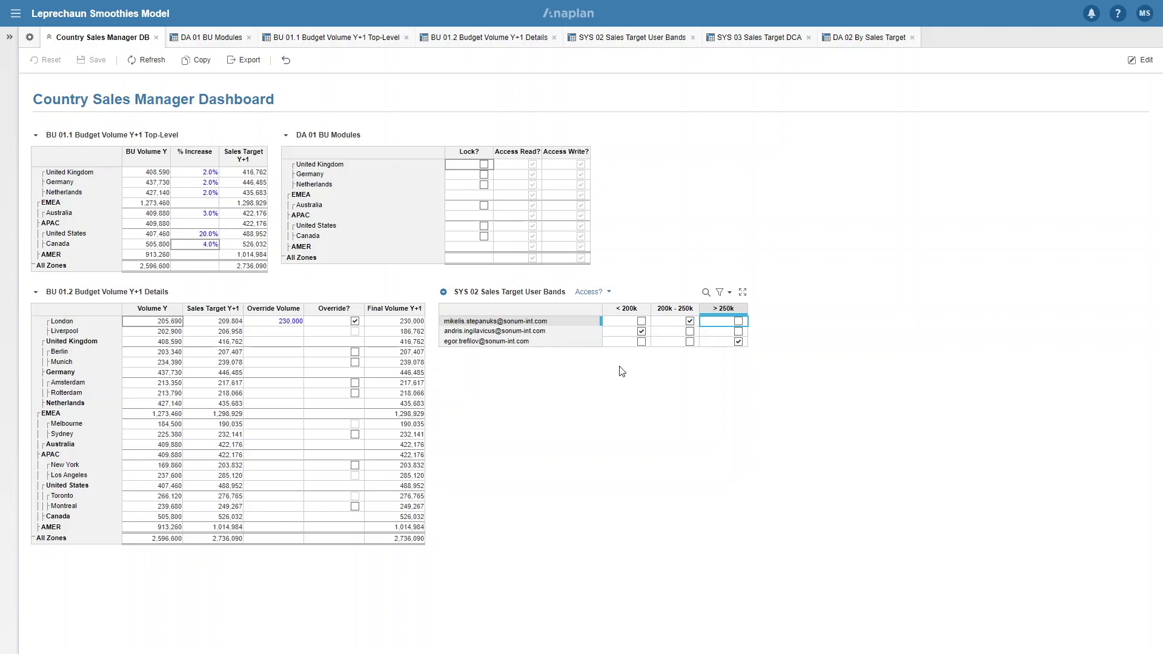
Tick Lock? for United Kingdom, Germany and Netherlands.
click(484, 164)
click(484, 174)
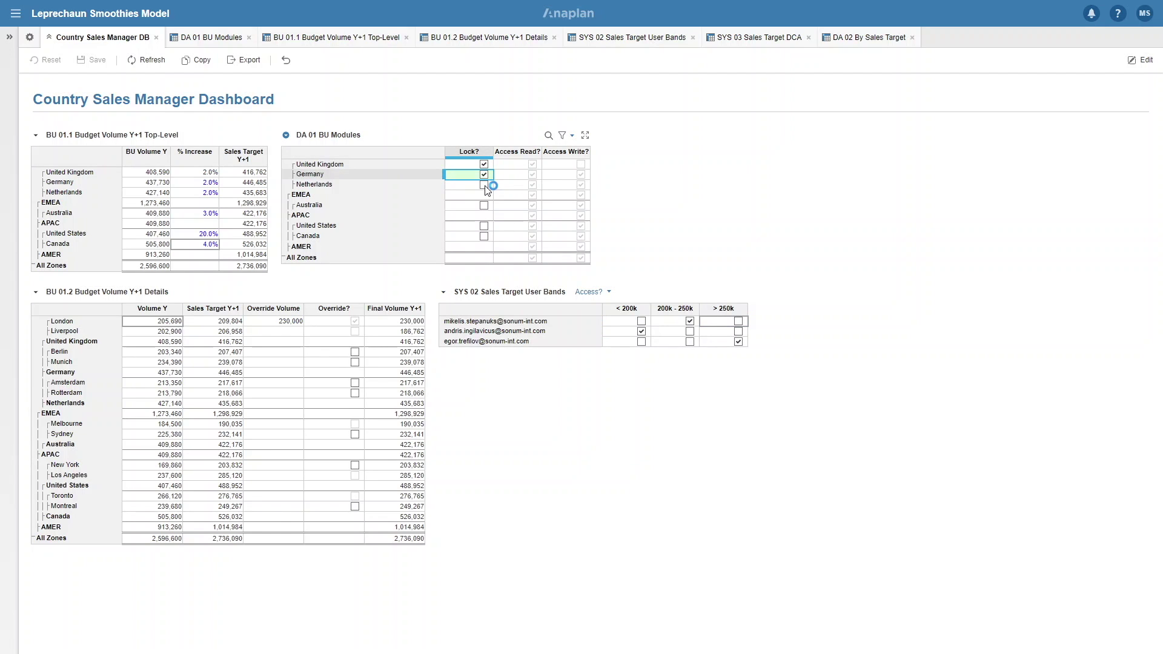
click(485, 185)
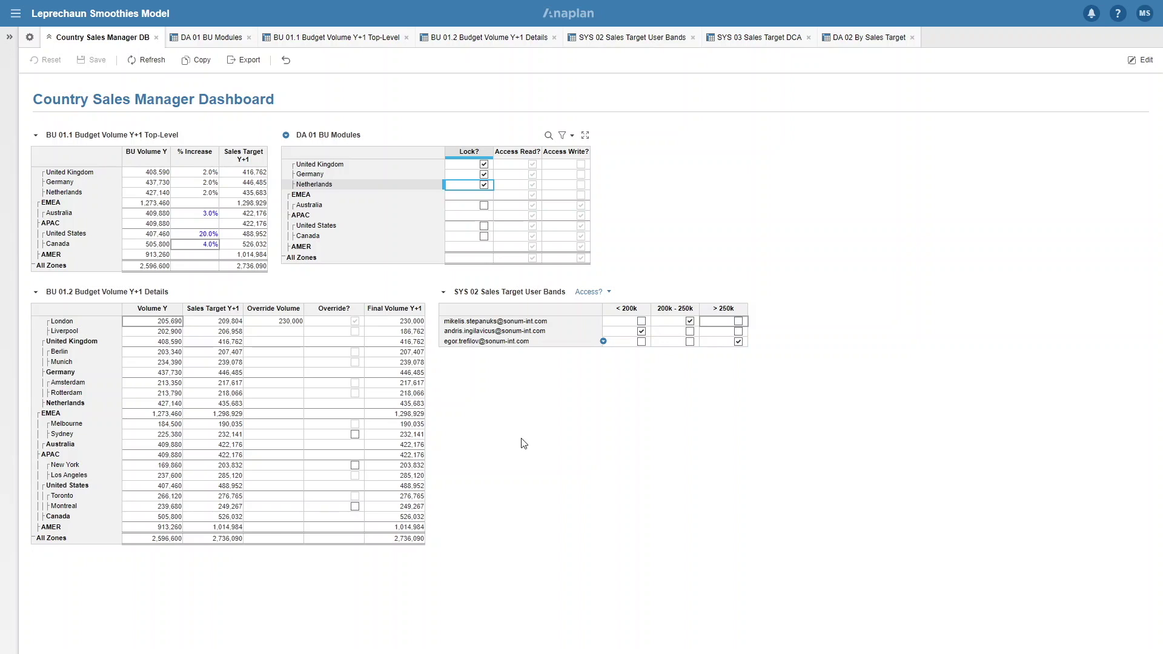
Flag Sydney for override and set its Override Volume to 230,000.
click(355, 435)
click(295, 439)
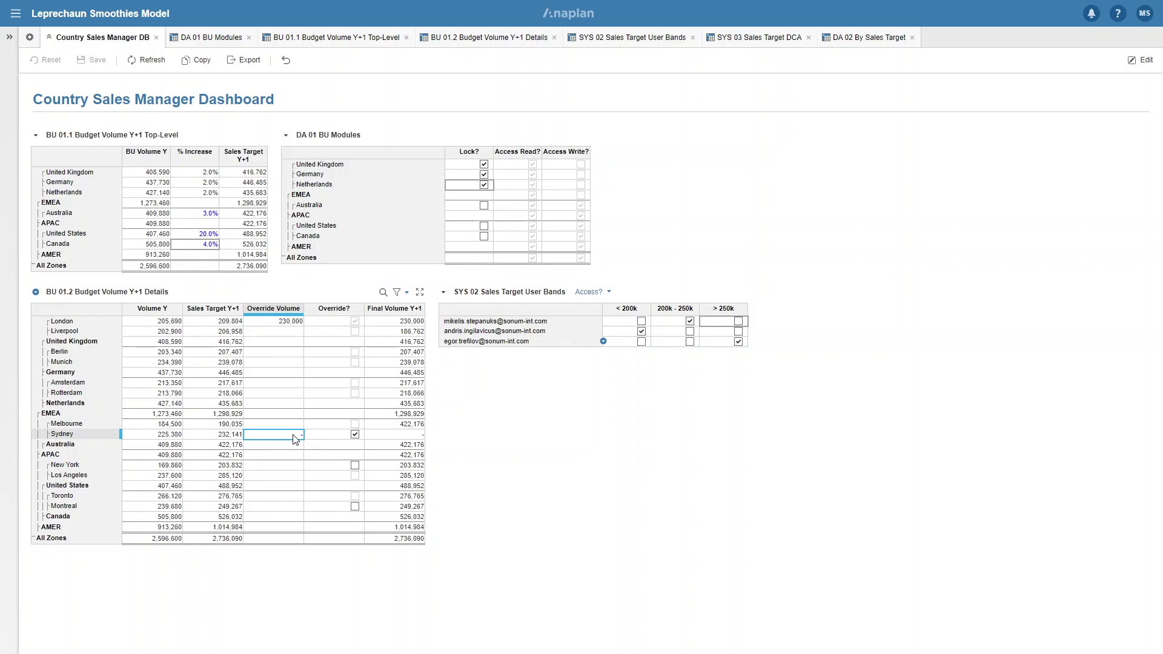
text(230,000)
key(Return)
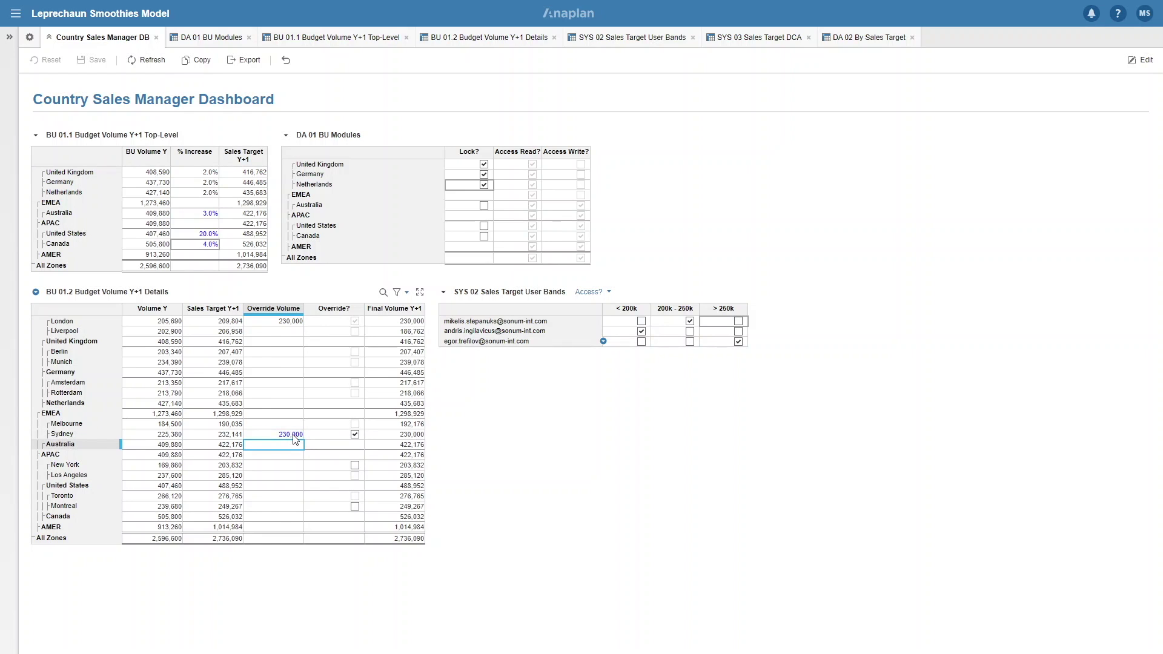